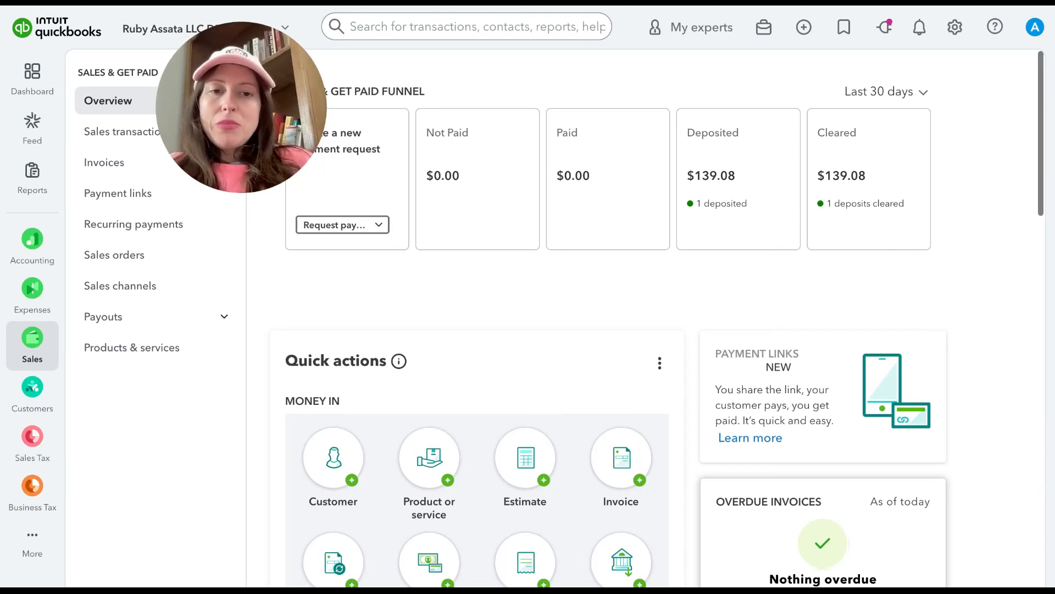
Step: Open the custom form styles and start a new invoice style
mouse_move(40, 327)
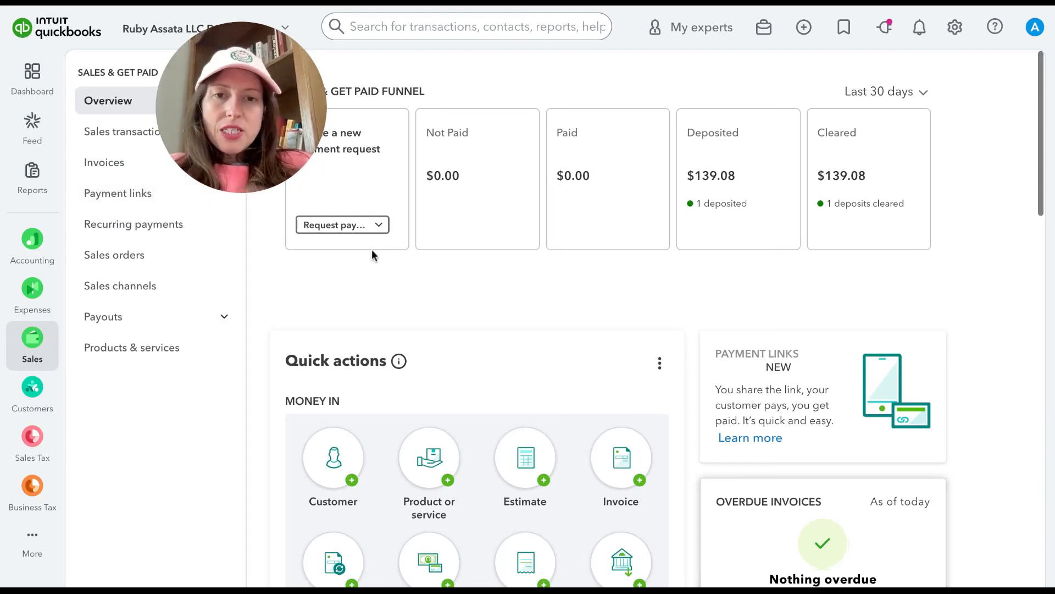
left_click(955, 29)
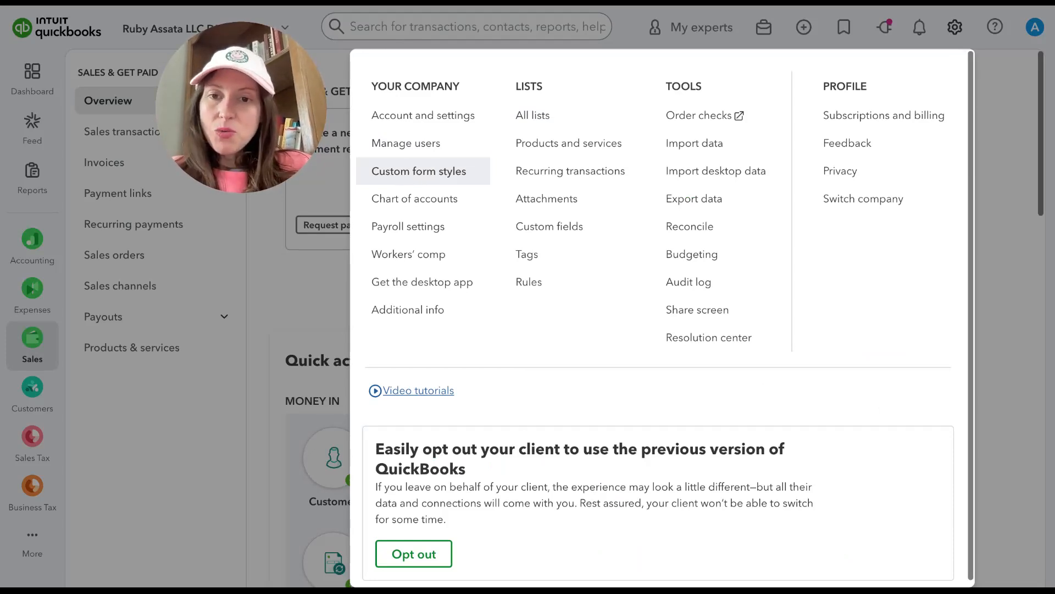
left_click(419, 171)
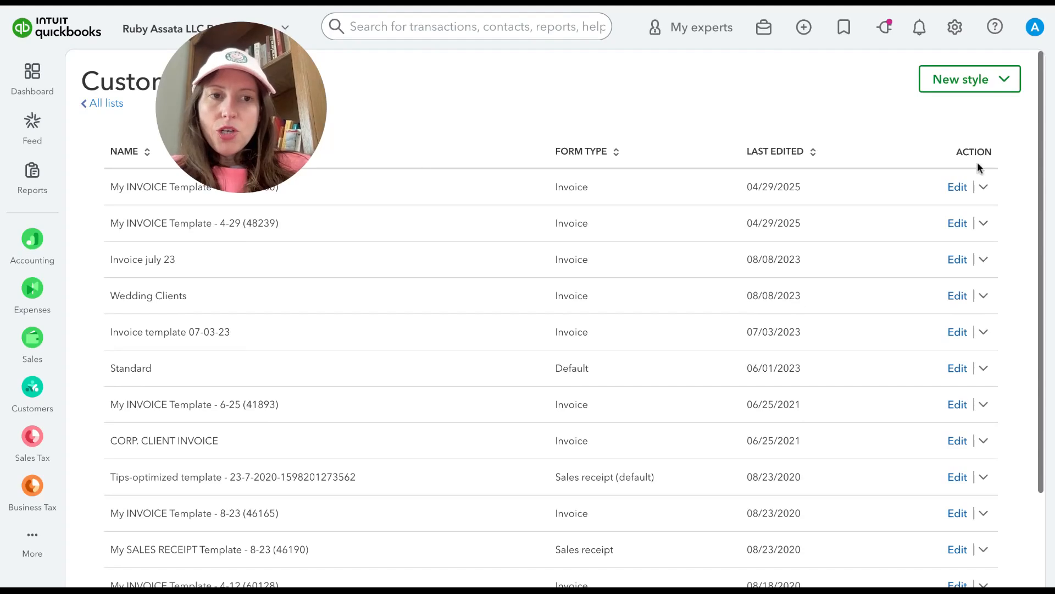
left_click(963, 89)
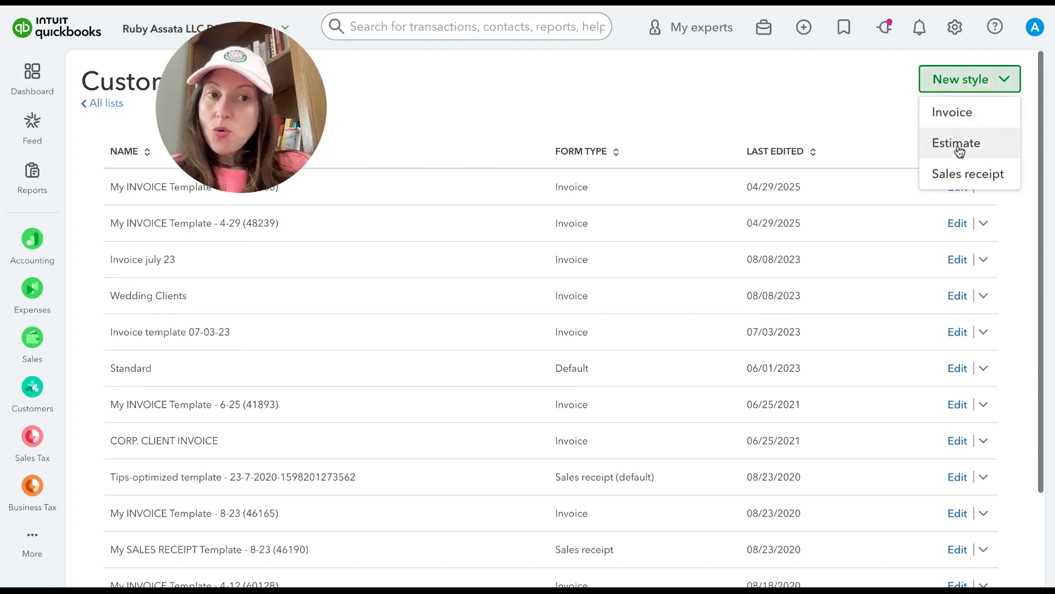
left_click(952, 114)
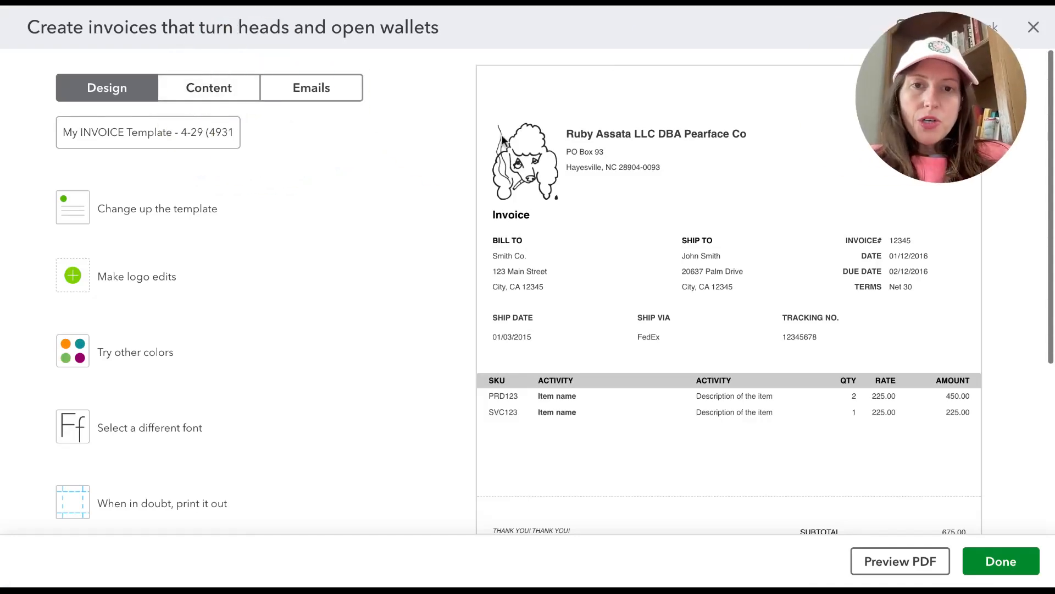
Step: Show the template layouts and rename the invoice style as DEPOSIT INVOICE 4/29
left_click(200, 230)
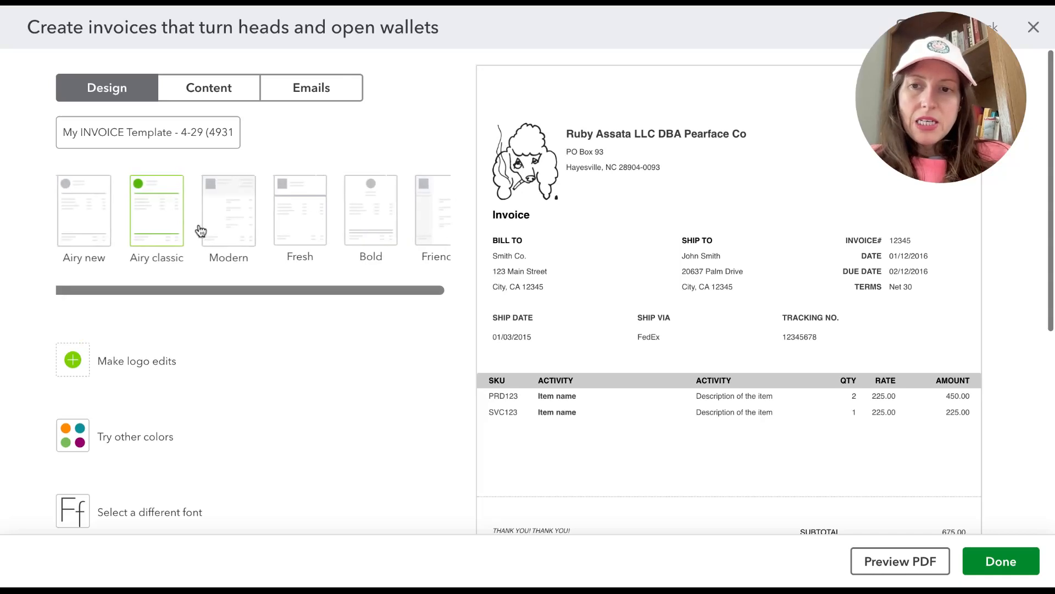
scroll(200, 229, "right", 1)
left_click(192, 132)
triple_click(192, 132)
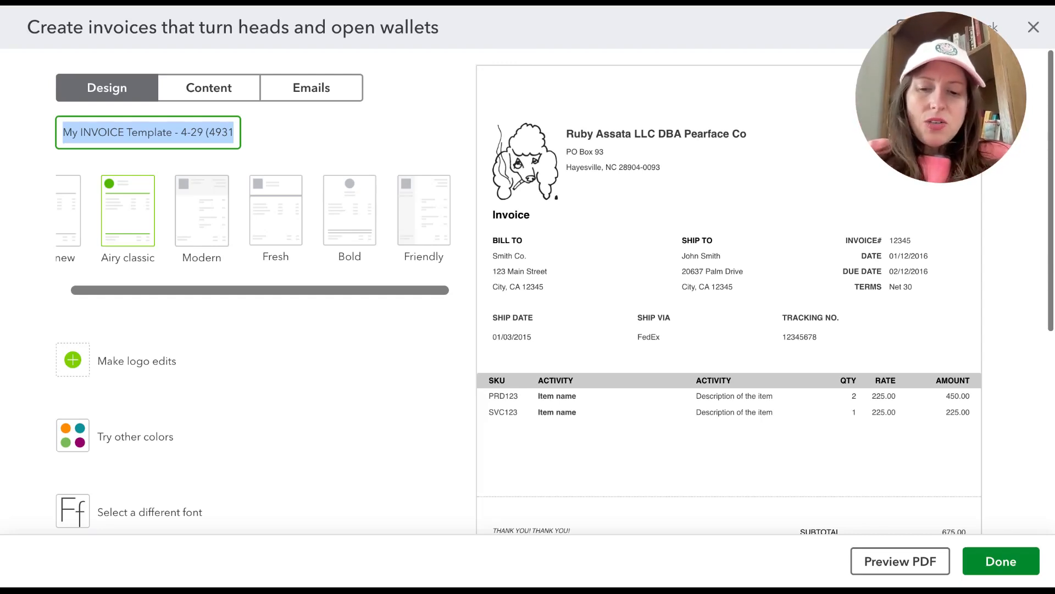
type("DEPOSIT IN")
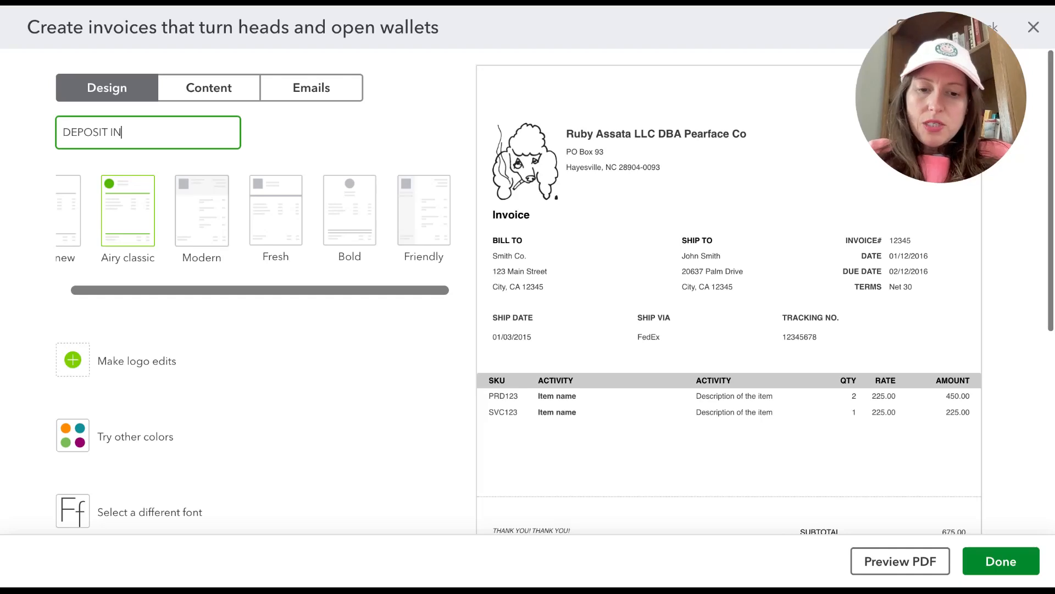
type("VOICE 4/29")
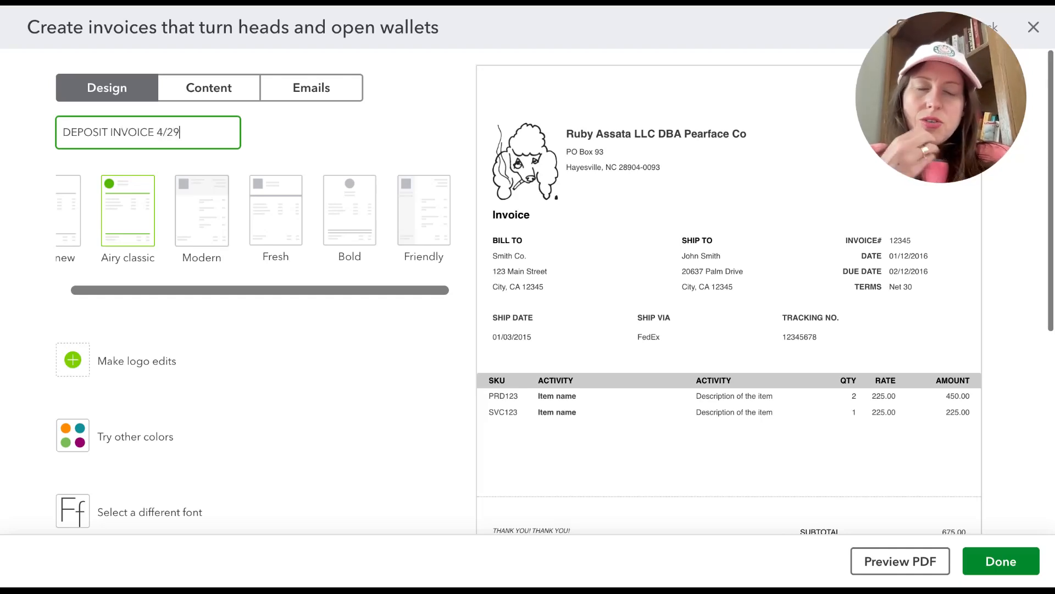
Step: Apply the Airy new template to the invoice style and set its logo size to small
left_click(350, 211)
left_click(425, 216)
left_click(75, 218)
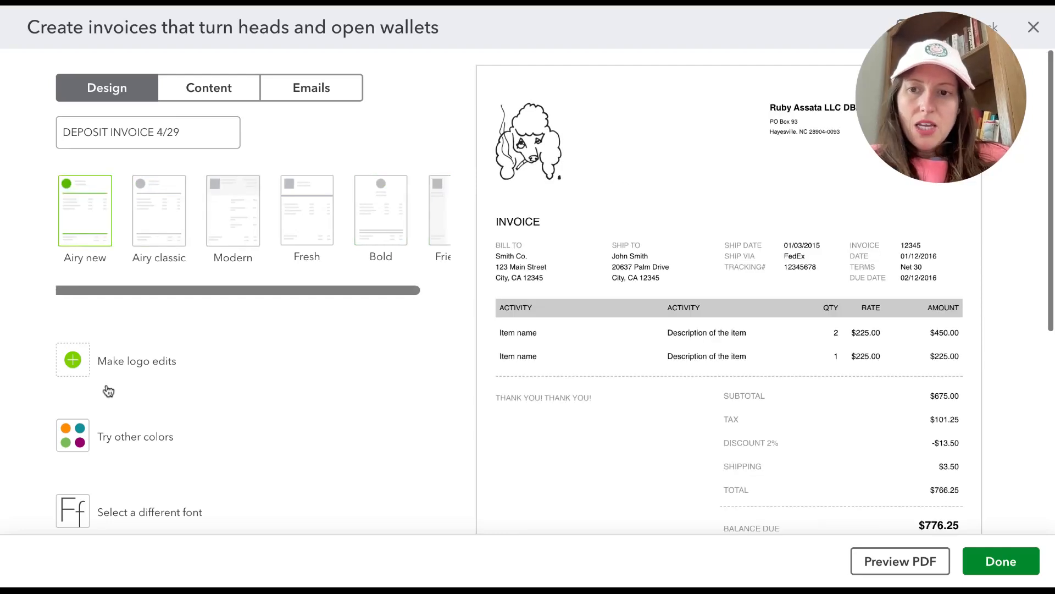
left_click(108, 367)
left_click(171, 287)
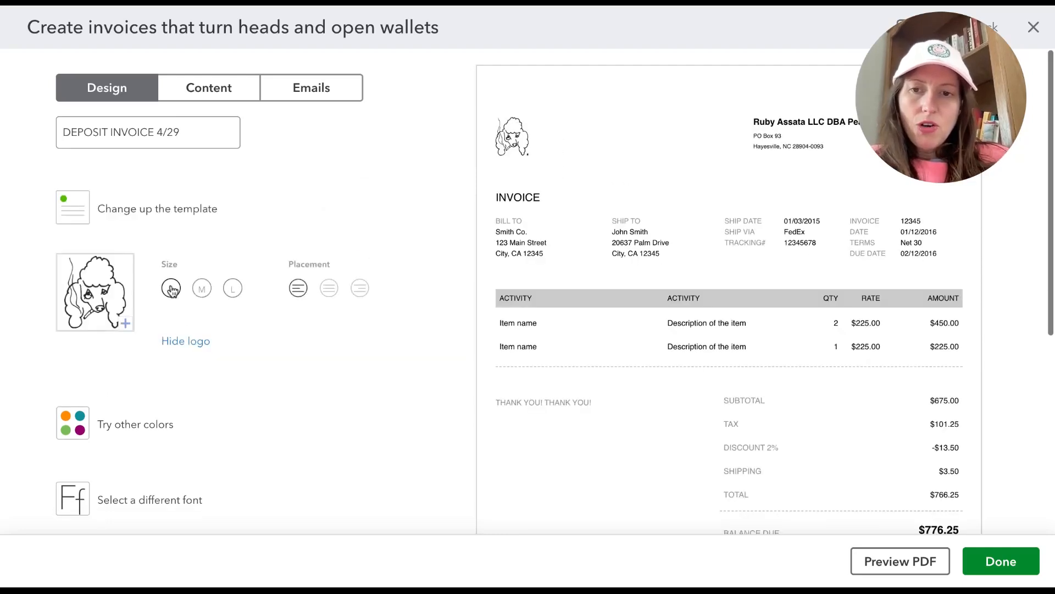
Step: Set the invoice style's accent color to the light green #96bc2d
scroll(213, 329, "down", 1)
left_click(156, 377)
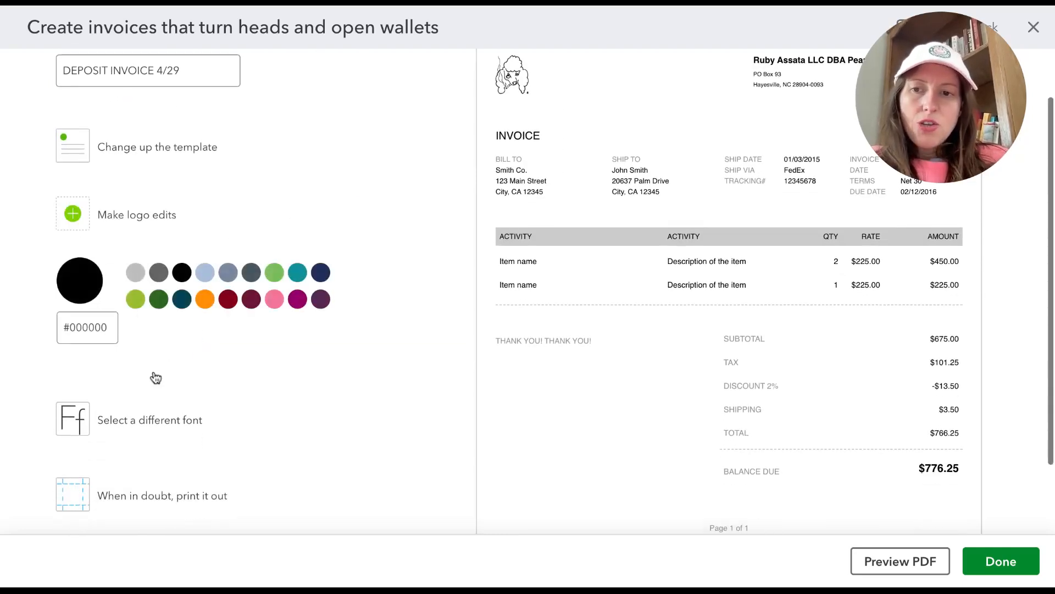
left_click(136, 301)
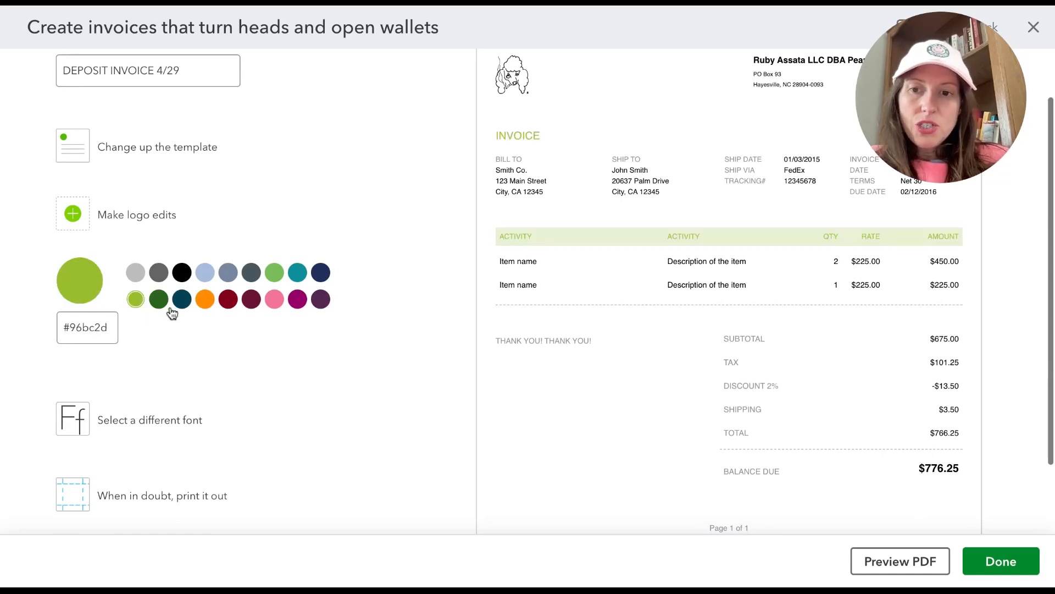
Step: Examine the invoice style's font choices and its page margin and print options
scroll(125, 385, "down", 1)
left_click(125, 384)
left_click(109, 294)
left_click(105, 325)
left_click(221, 344)
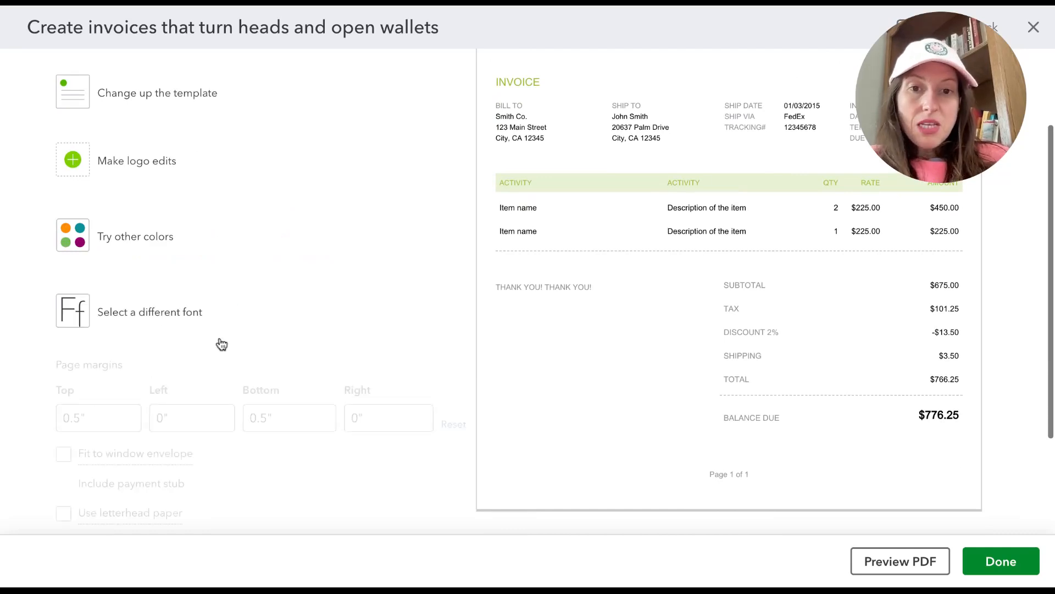
Step: Review the invoice style's content settings for the header, form names and numbers, and displayed fields
scroll(222, 345, "up", 2)
left_click(209, 88)
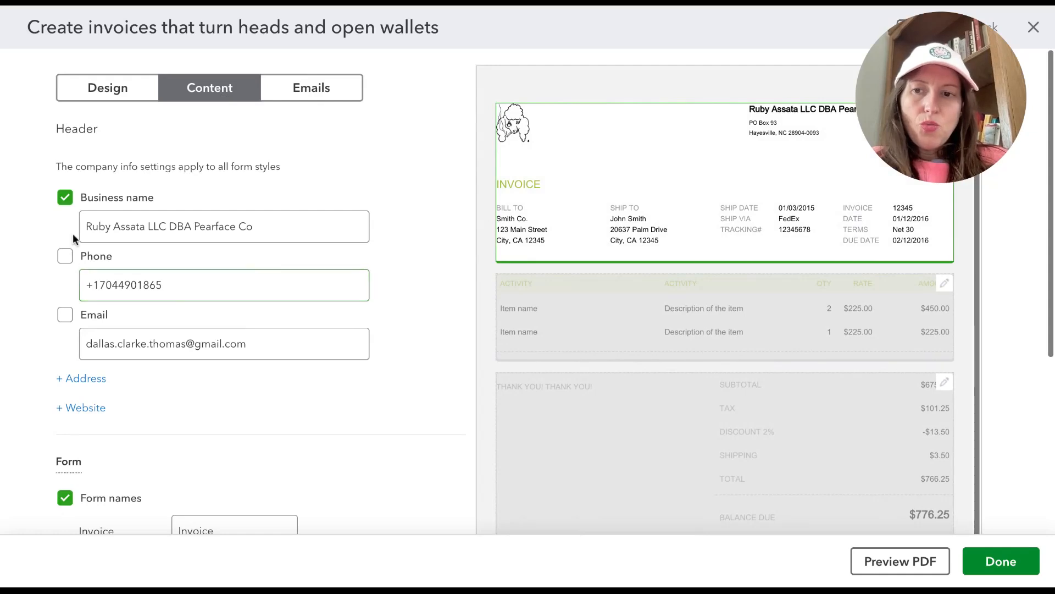
scroll(304, 344, "down", 5)
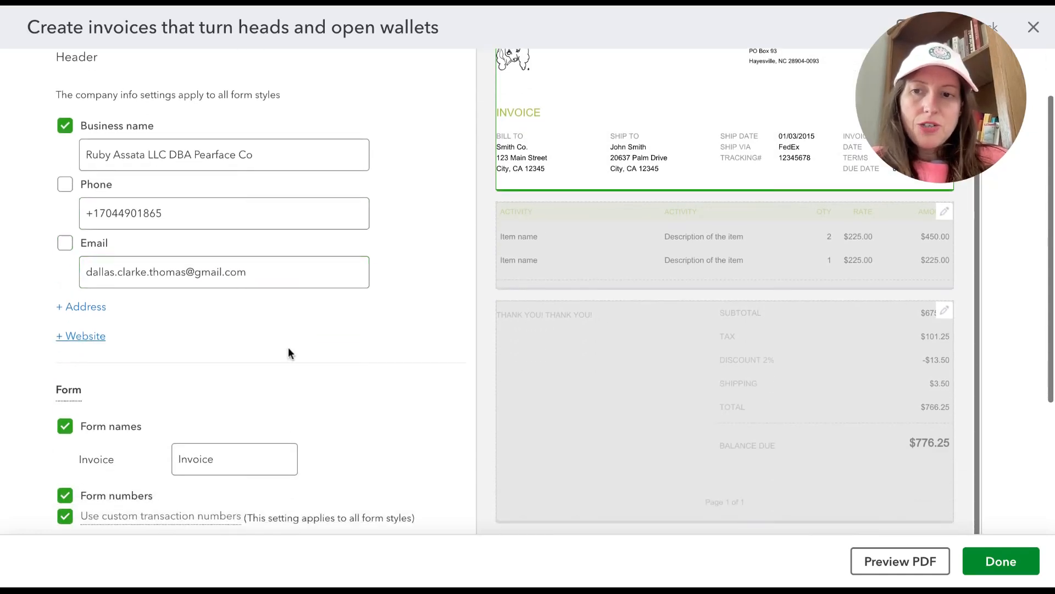
scroll(303, 221, "down", 1)
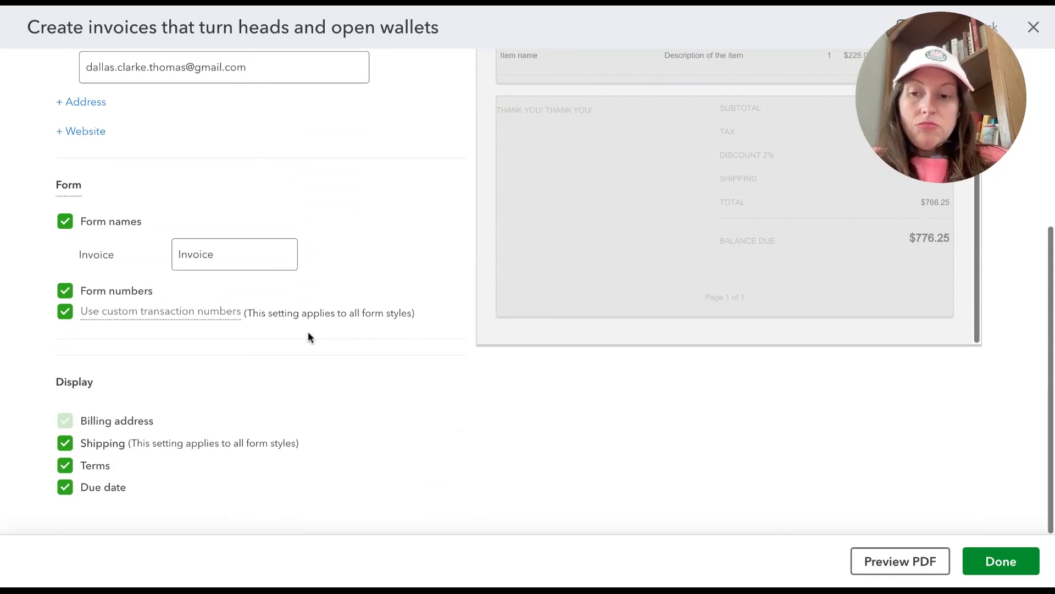
scroll(298, 378, "up", 6)
Step: Review the invoice style's email settings, customer message and summarized email preview
left_click(330, 87)
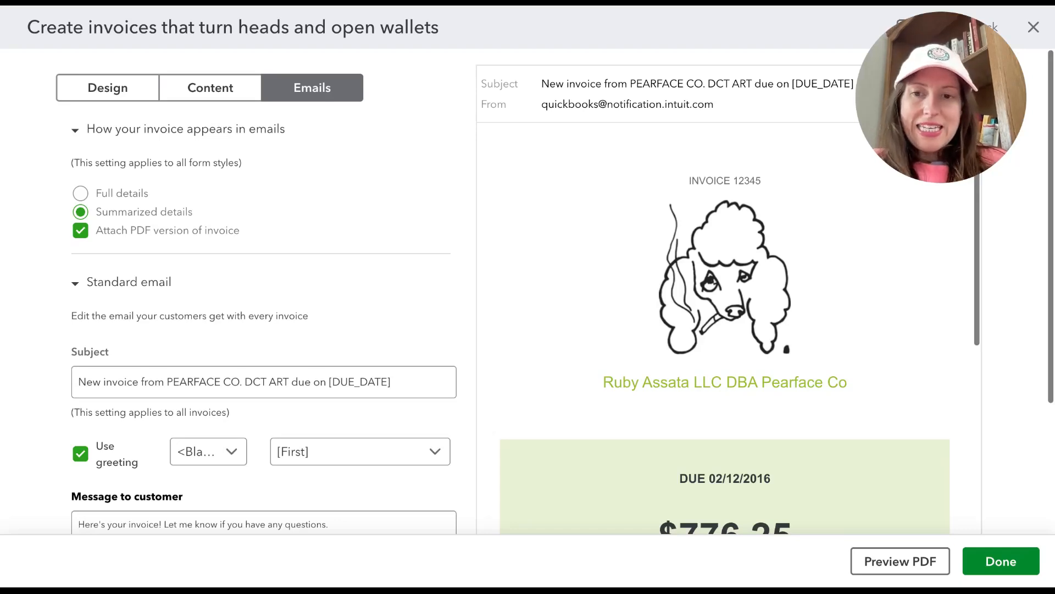
scroll(223, 494, "down", 2)
left_click_drag(172, 481, 66, 440)
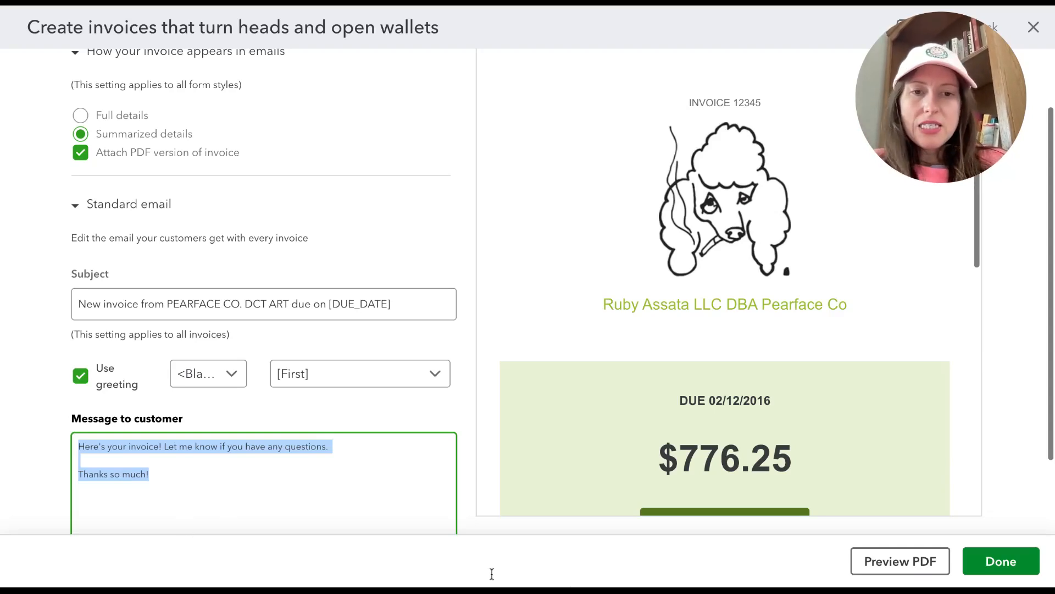
scroll(598, 366, "down", 2)
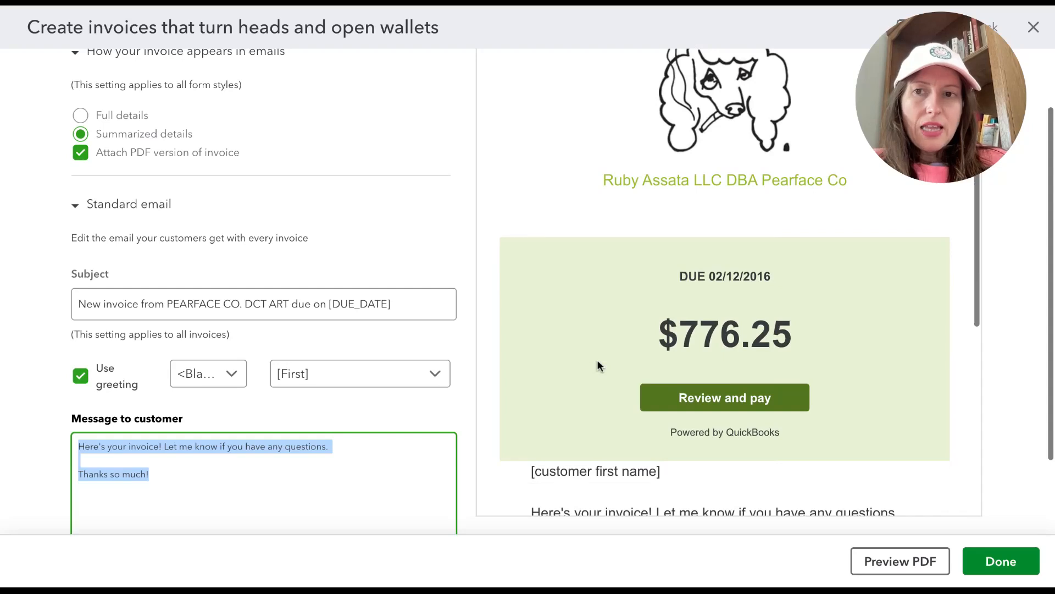
scroll(614, 295, "down", 1)
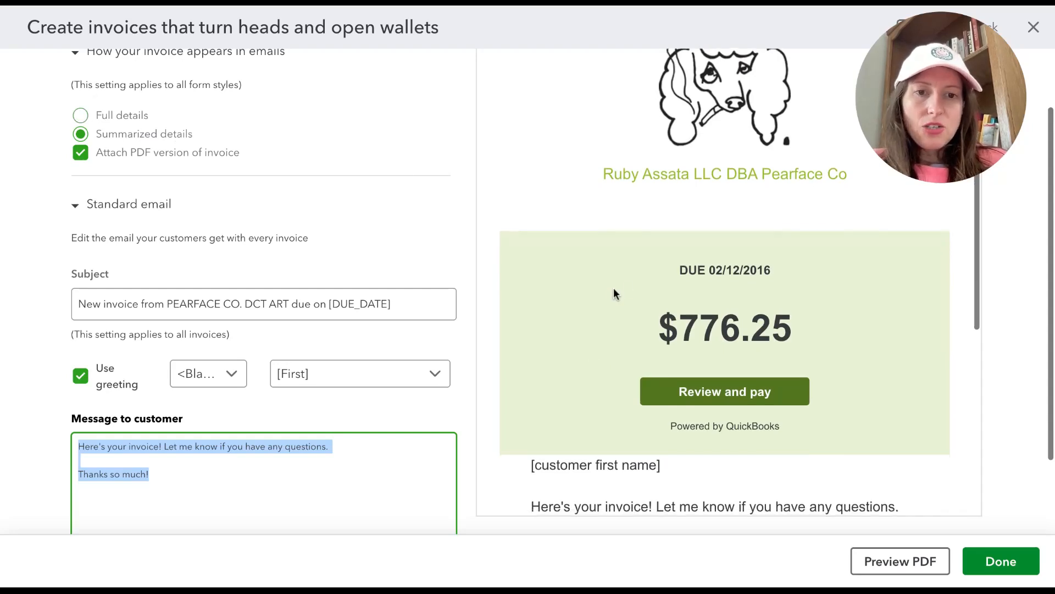
scroll(747, 205, "down", 3)
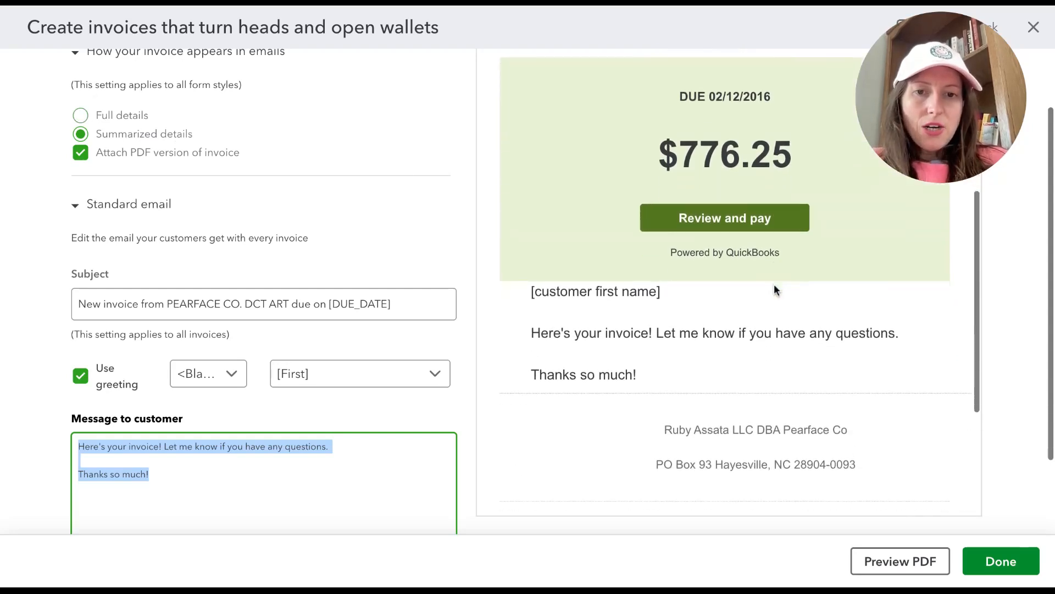
Step: Set invoice emails to show full details, check the email preview, and save the invoice style
left_click(118, 117)
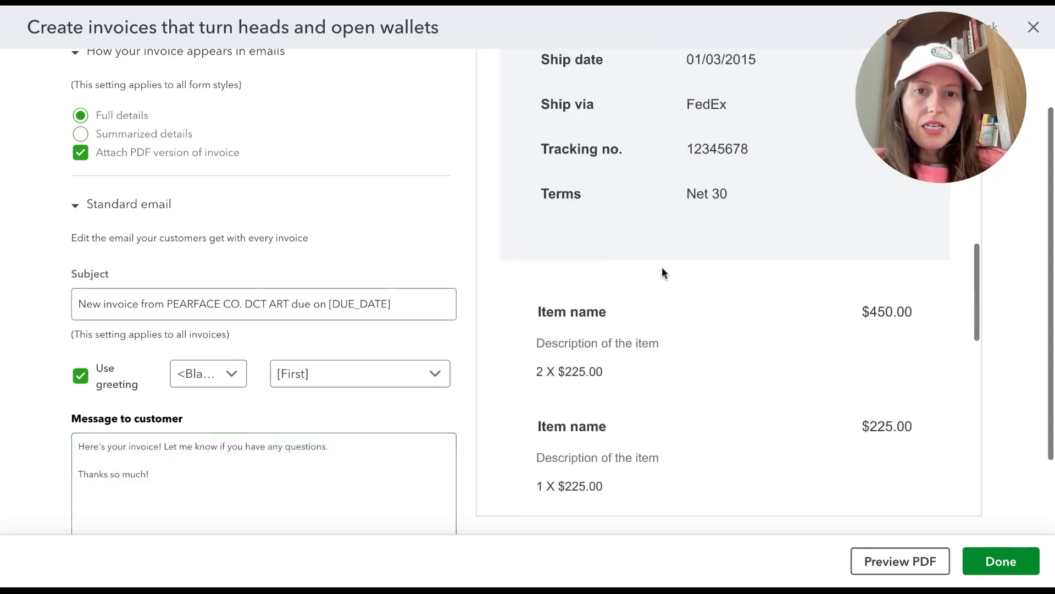
scroll(665, 315, "down", 1)
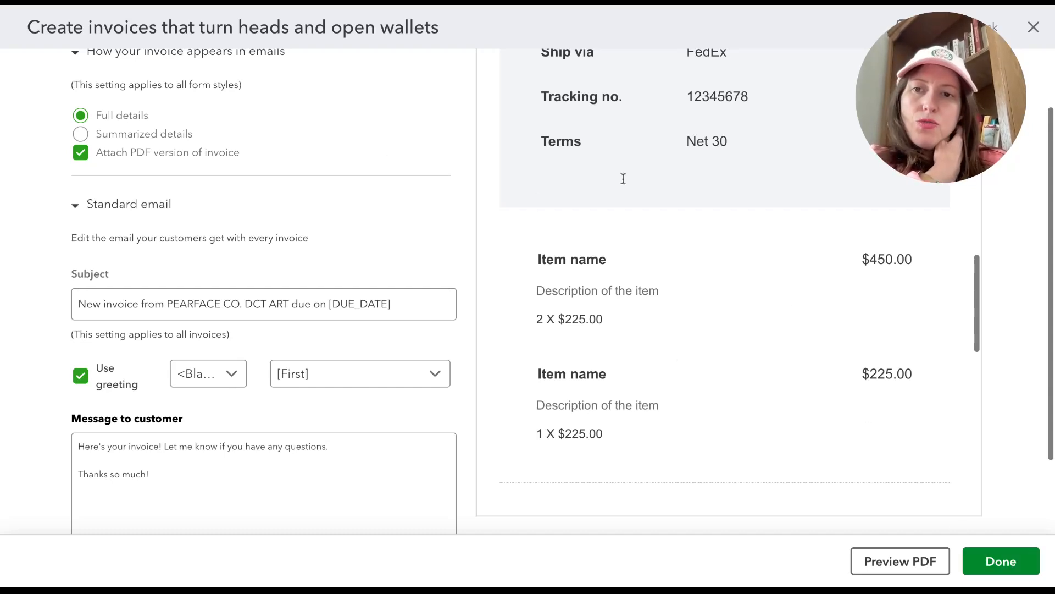
left_click(1019, 567)
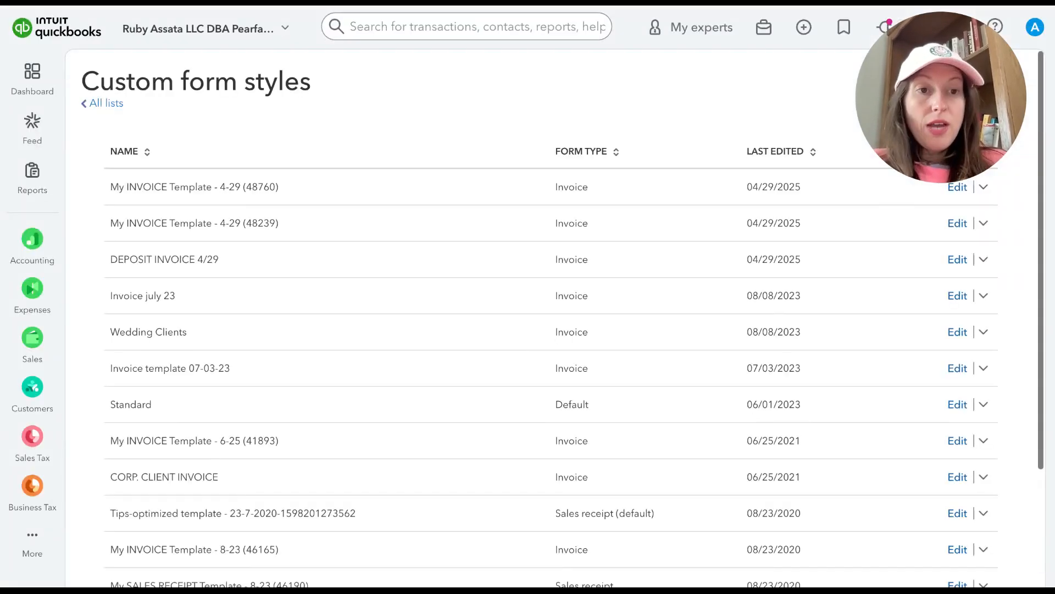
Step: Create a new invoice from the invoices list and dismiss the notice about the changed invoice layout
mouse_move(33, 338)
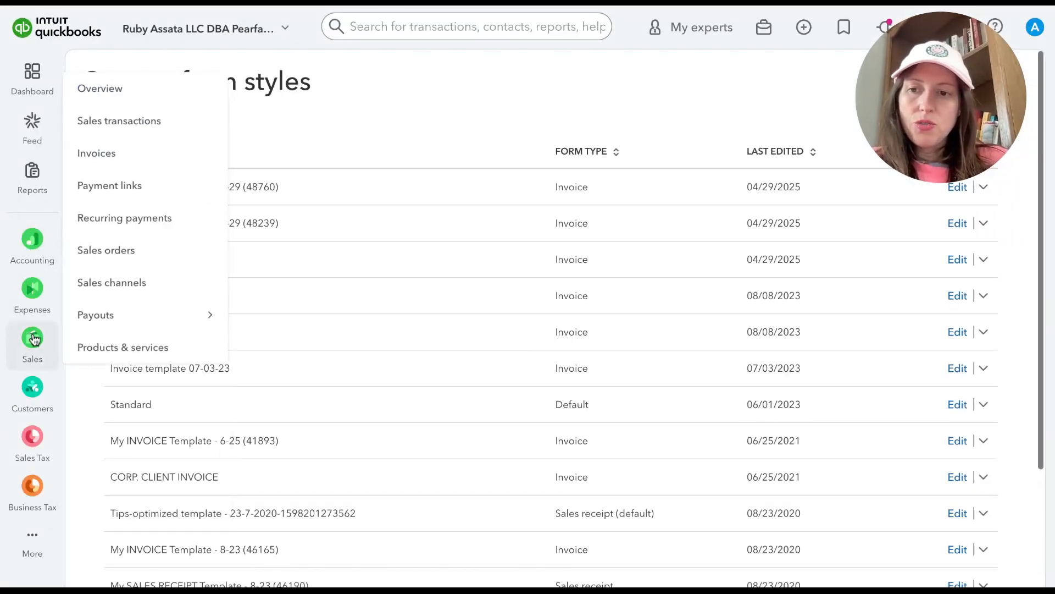
left_click(134, 162)
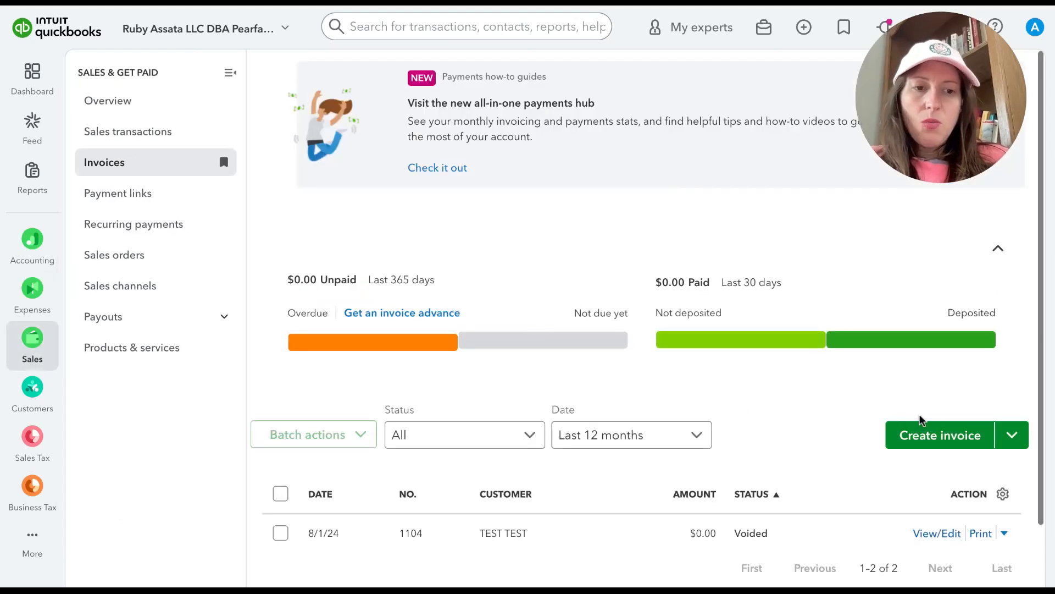
left_click(910, 443)
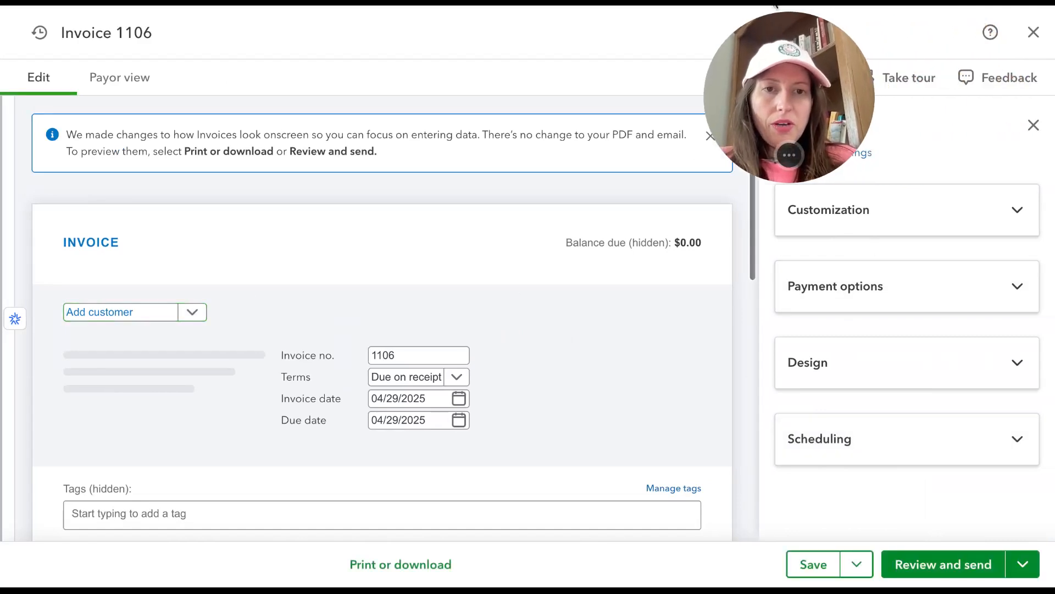
left_click(709, 137)
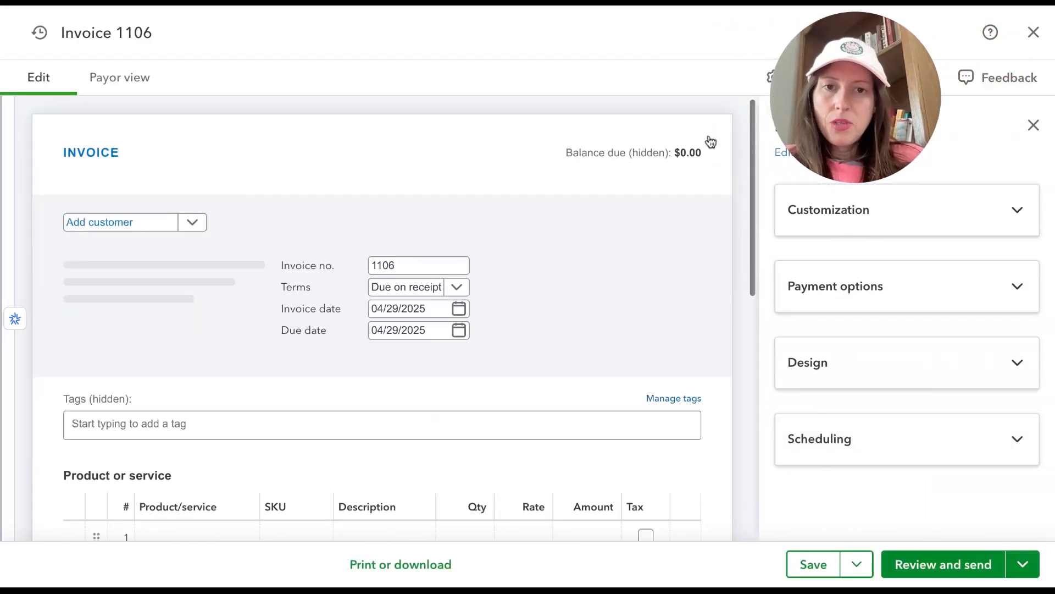
Step: Assign the customer ABC DESIGN to the invoice
left_click(175, 225)
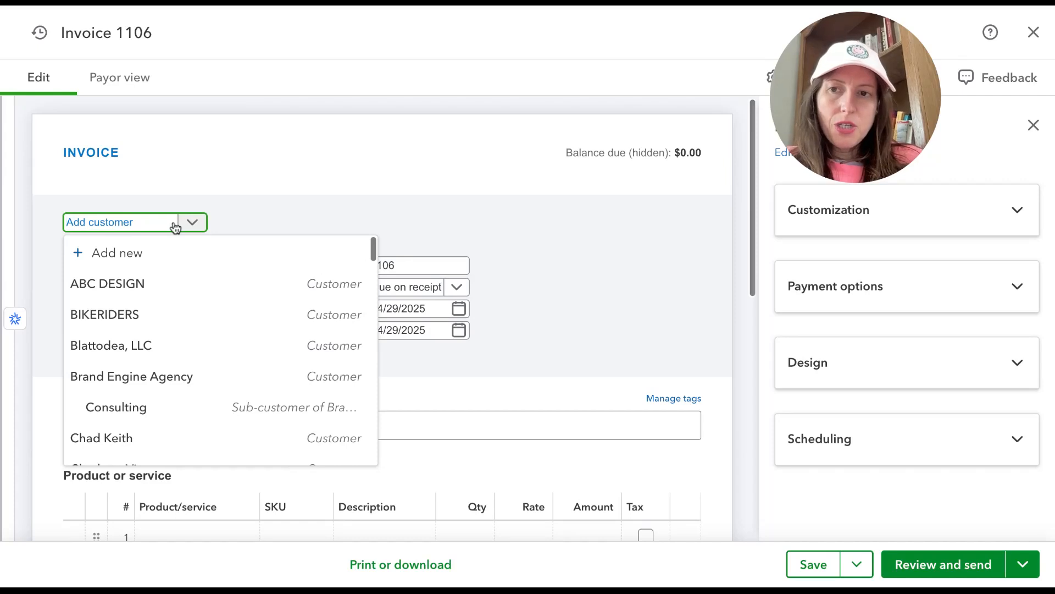
type("abc")
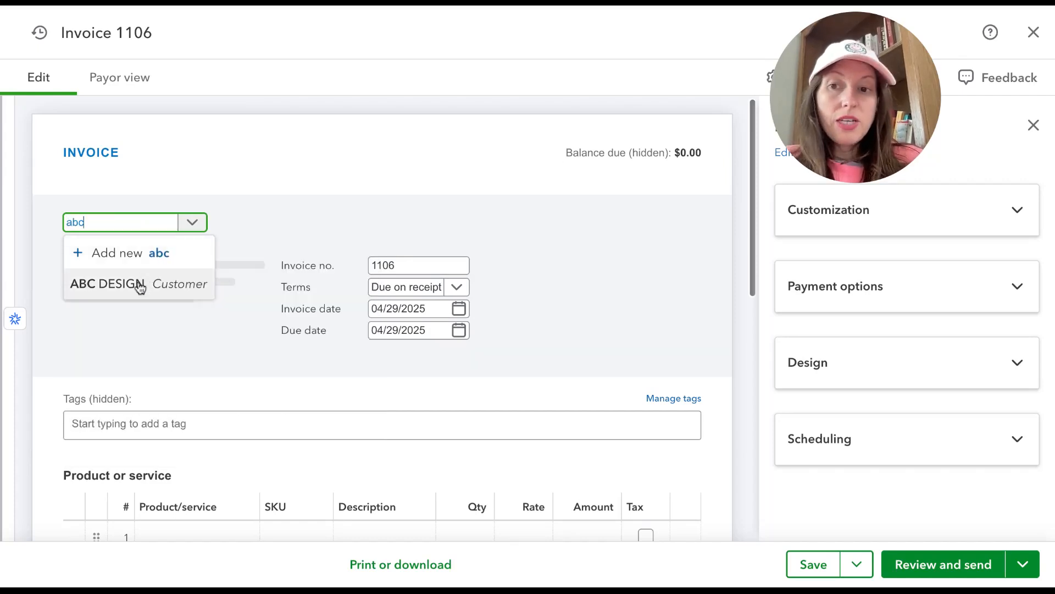
left_click(137, 284)
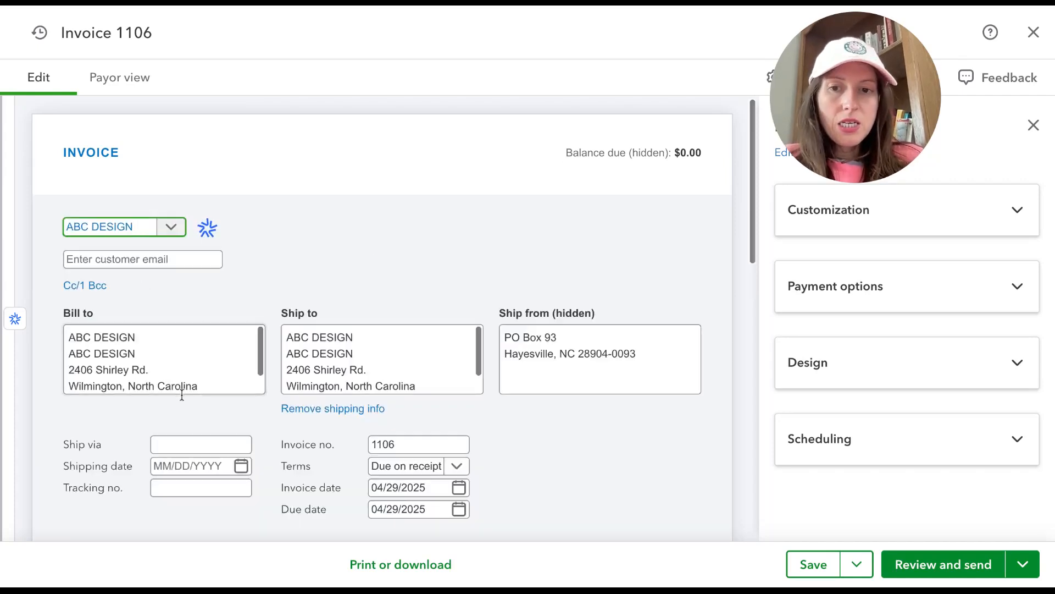
Step: Review the invoice's shipping address, terms, dates and tags down to the product or service lines
left_click(395, 342)
scroll(394, 342, "down", 3)
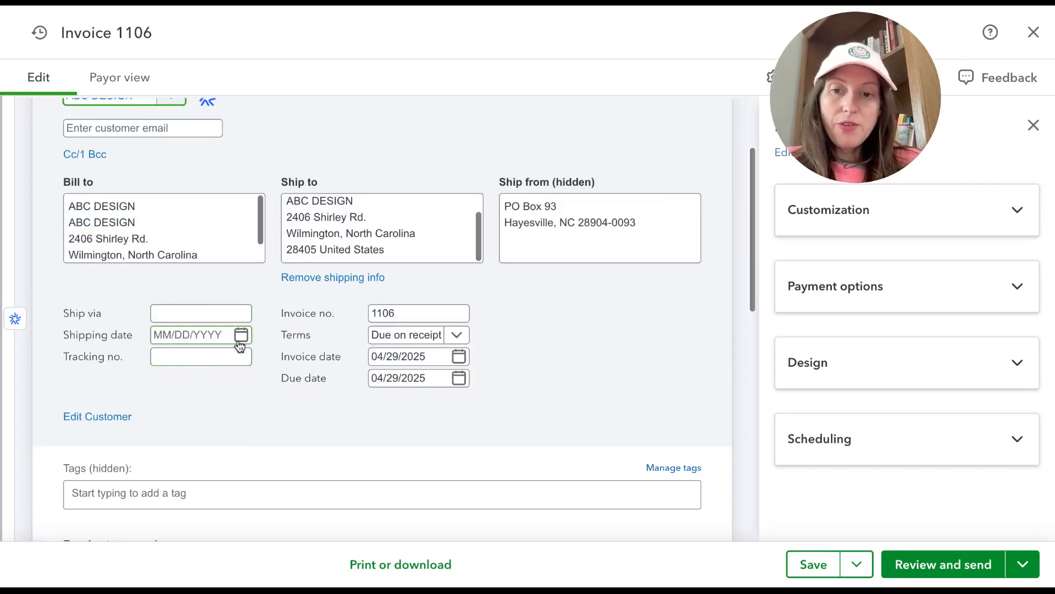
scroll(316, 387, "down", 2)
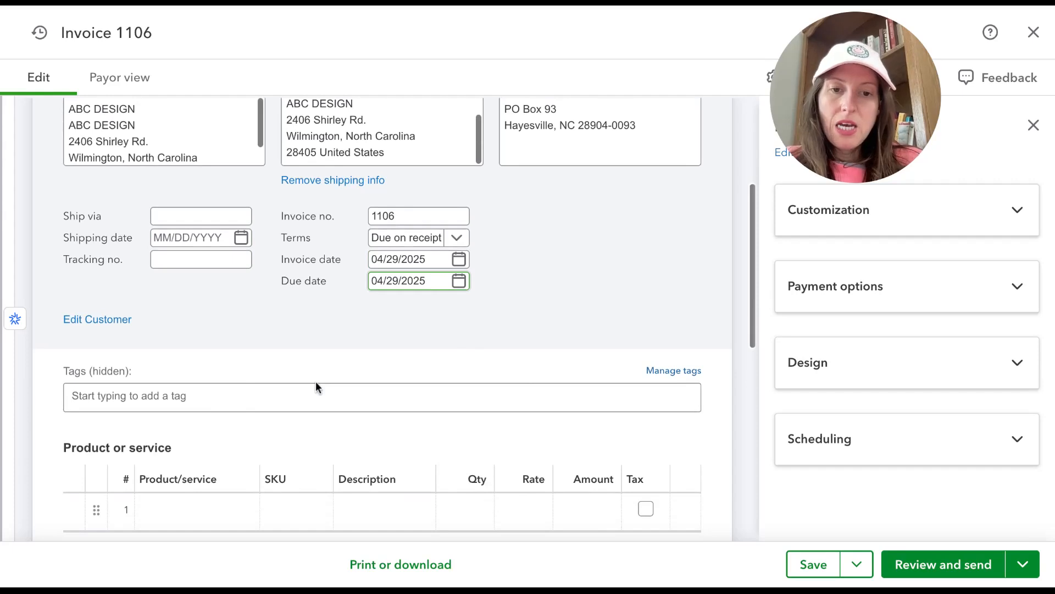
scroll(412, 285, "down", 1)
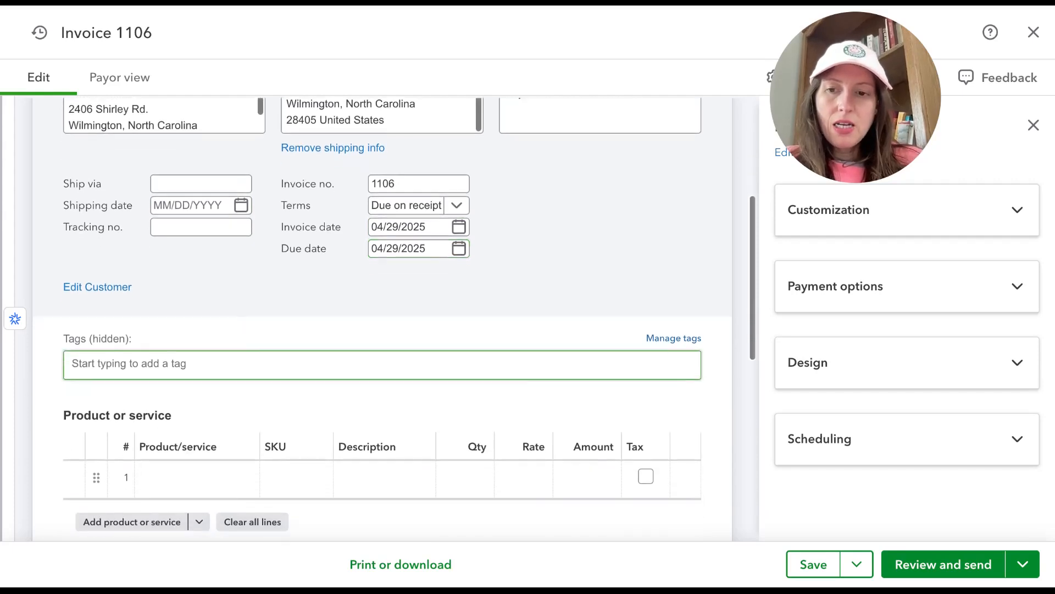
Step: Apply the DEPOSIT INVOICE 4/29 template as the design of this invoice
left_click(975, 212)
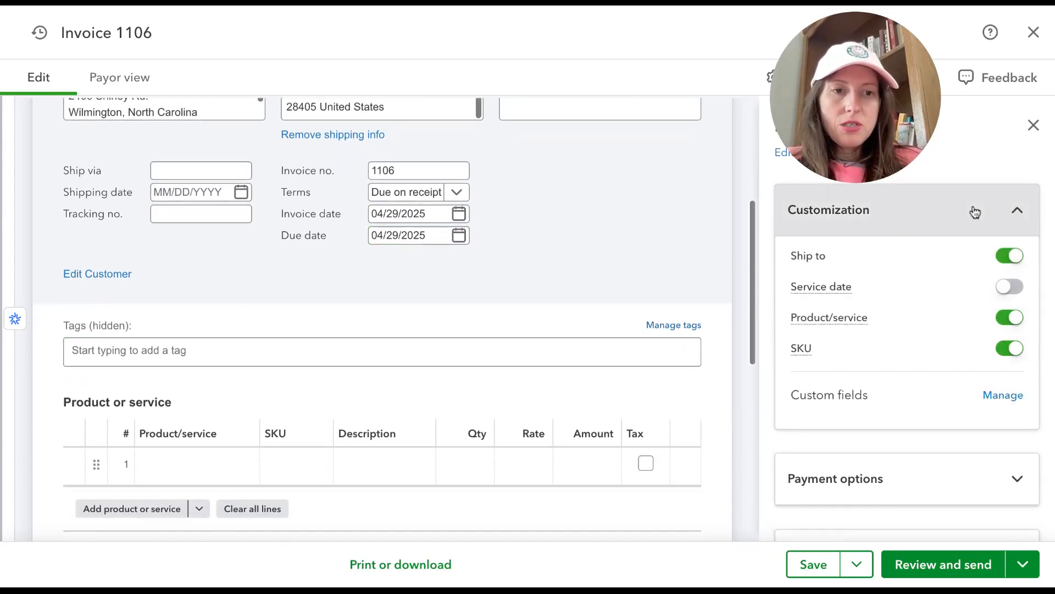
left_click(972, 215)
left_click(933, 347)
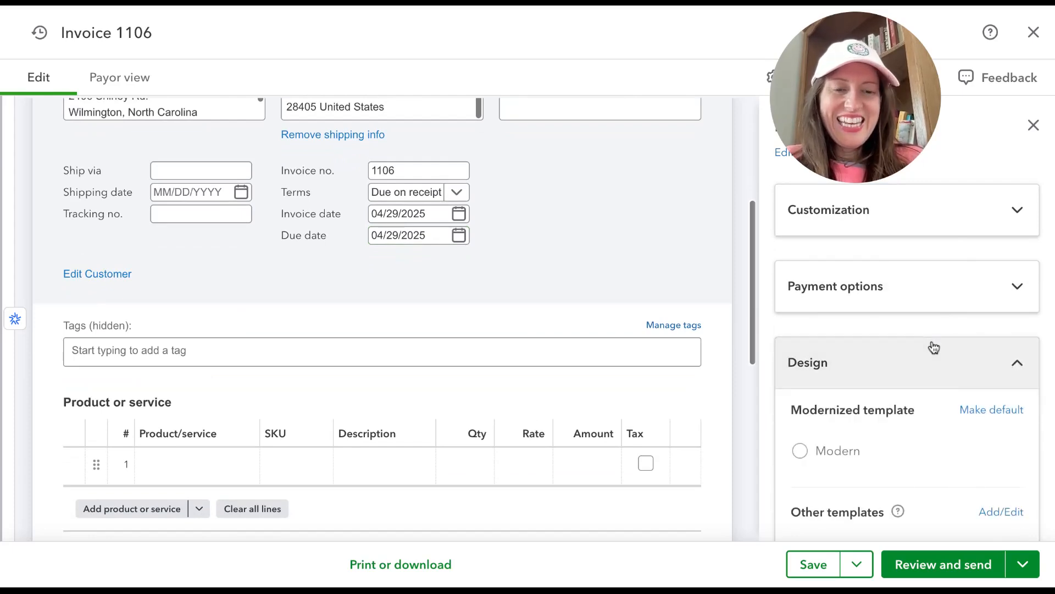
scroll(934, 362, "down", 2)
scroll(935, 430, "down", 1)
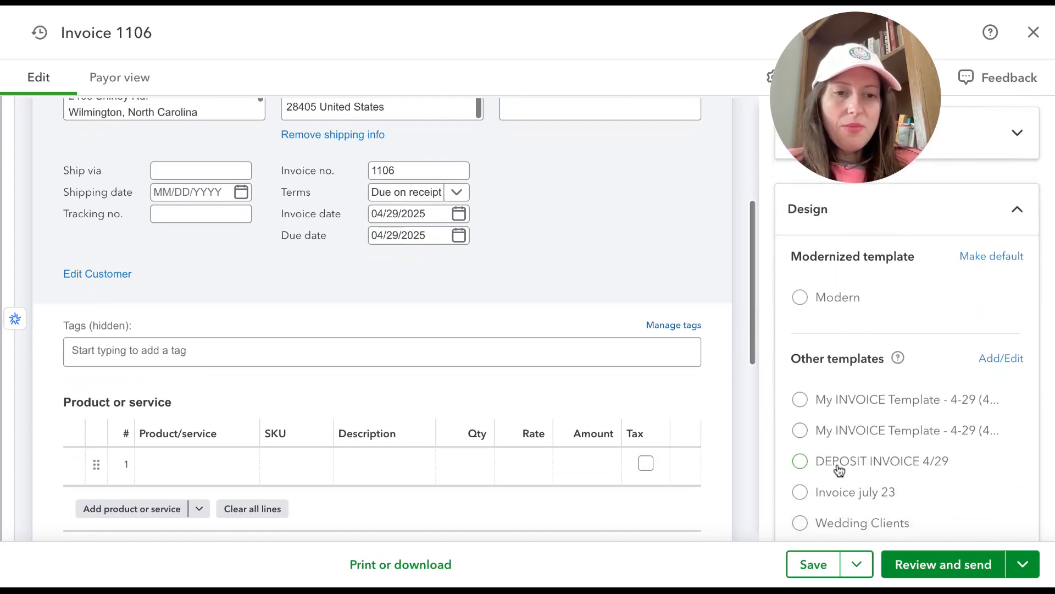
left_click(801, 461)
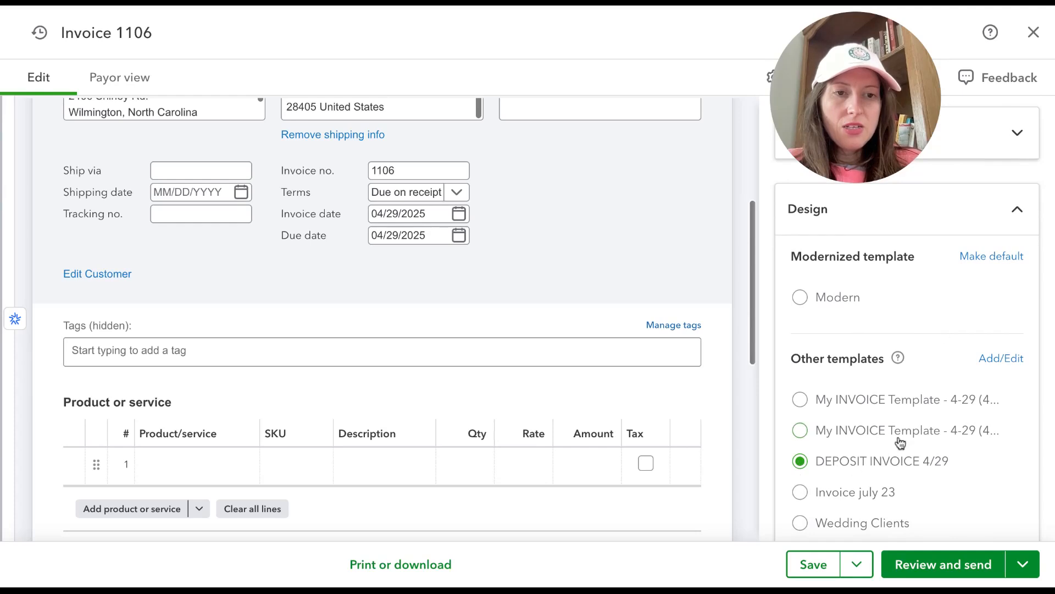
left_click(1013, 212)
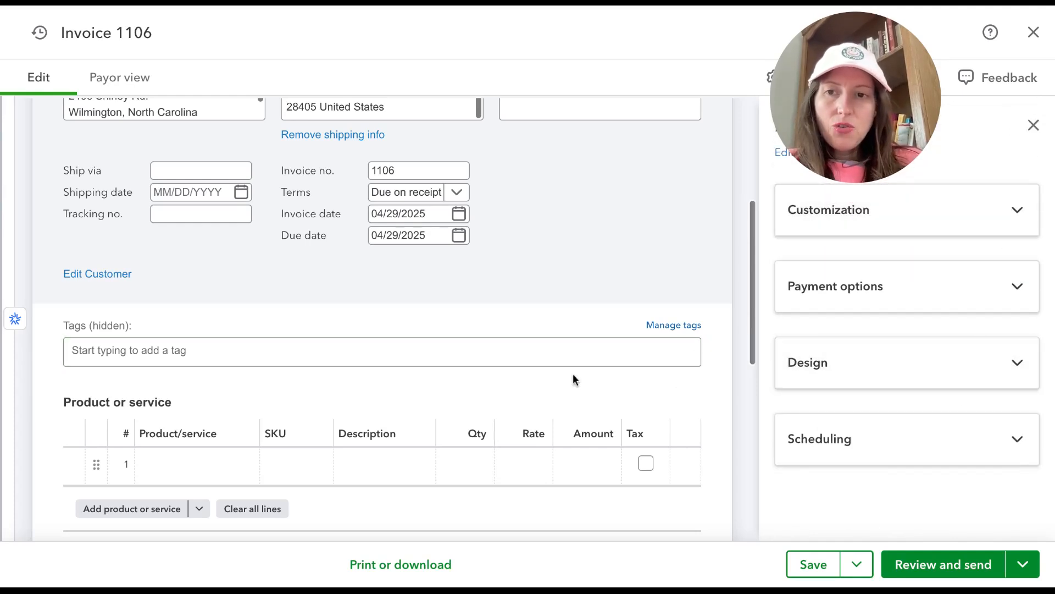
Step: Add Graphic Design as the first line item with an amount of 1000
scroll(573, 373, "down", 2)
left_click(201, 363)
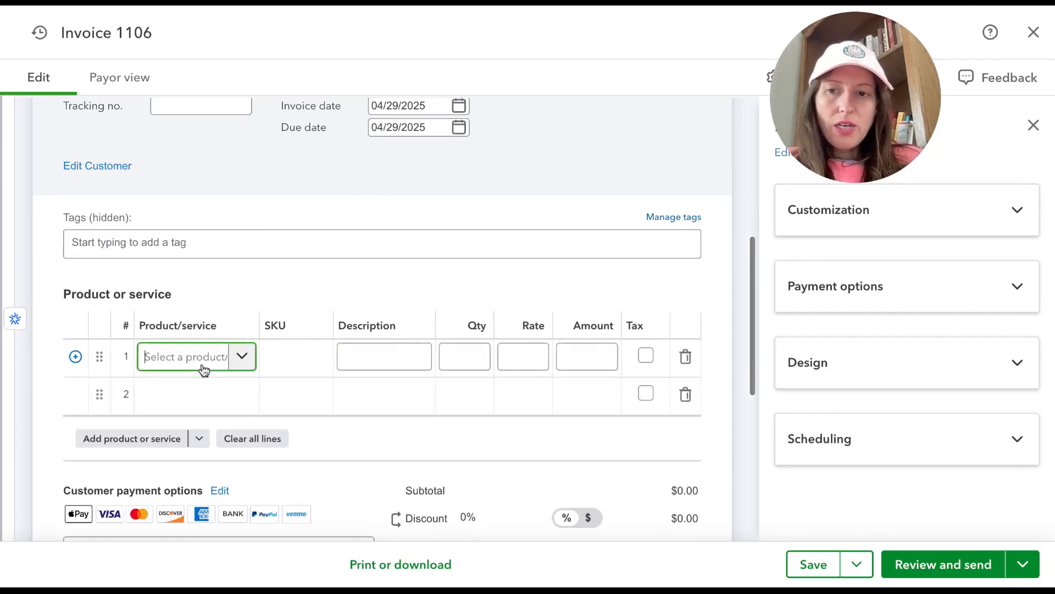
type("gr")
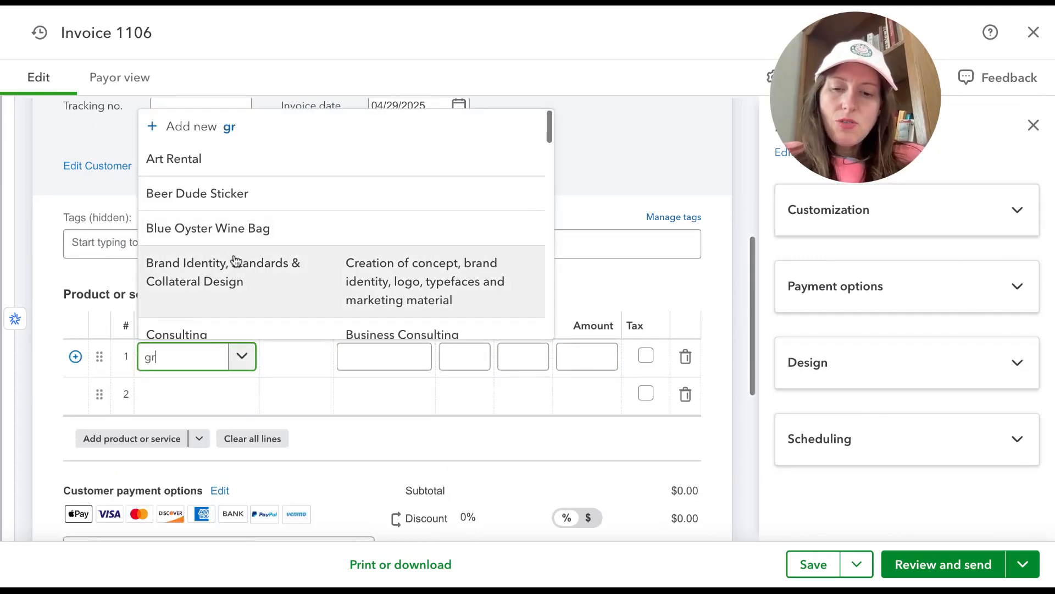
type("a")
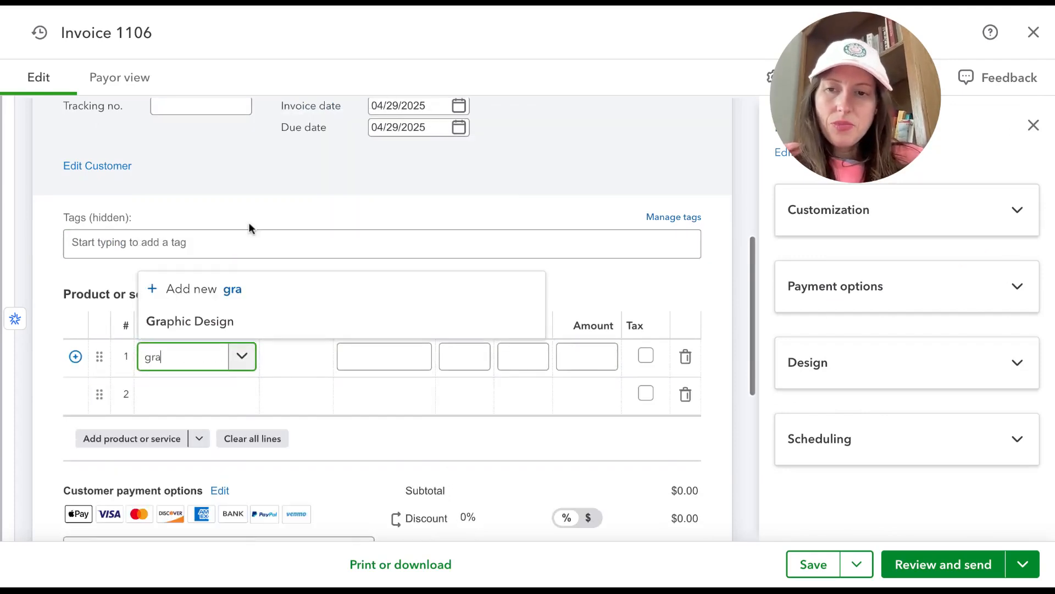
left_click(236, 330)
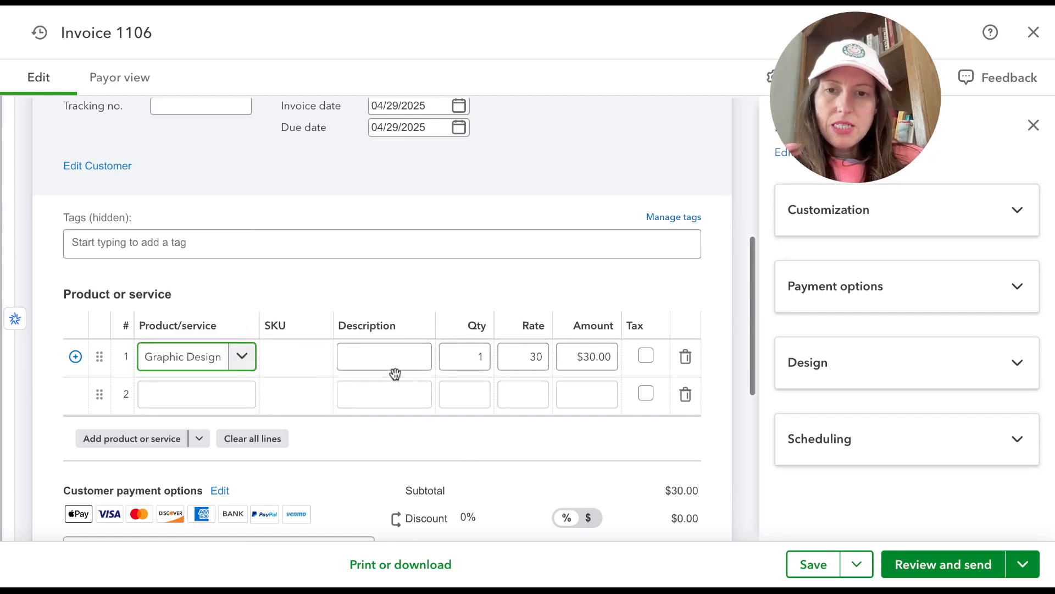
left_click(589, 355)
type("1,")
type("000")
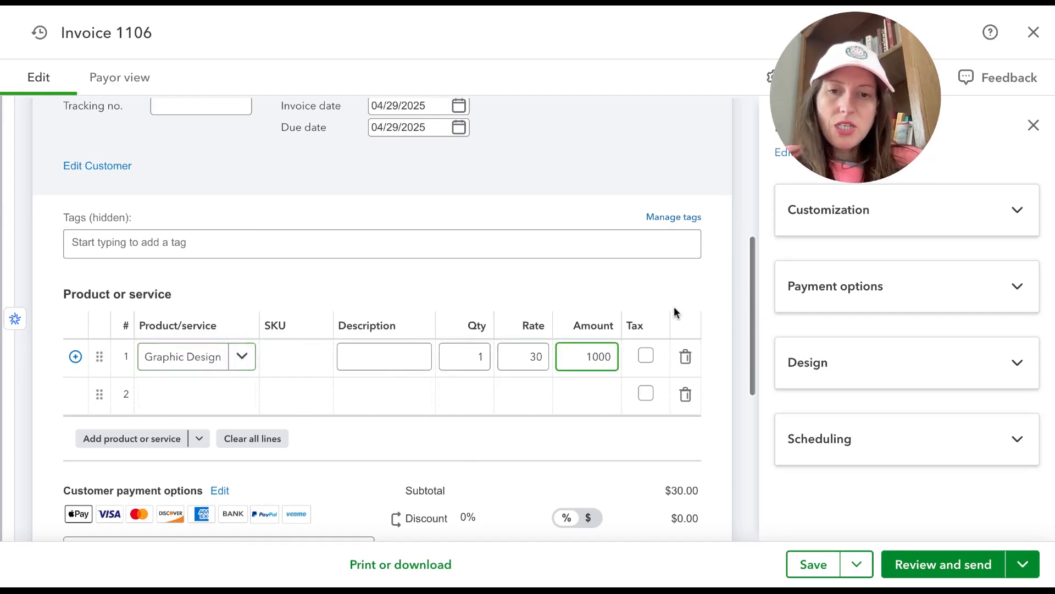
left_click(675, 310)
left_click(599, 407)
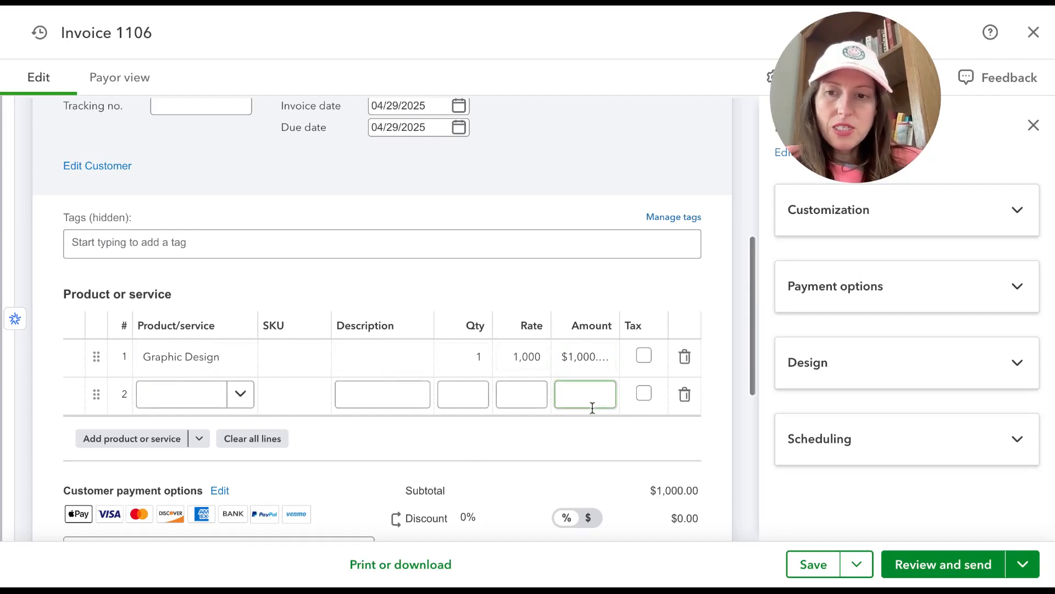
Step: Hide the SKU column on the invoice and cancel leaving the invoice without saving
left_click(900, 216)
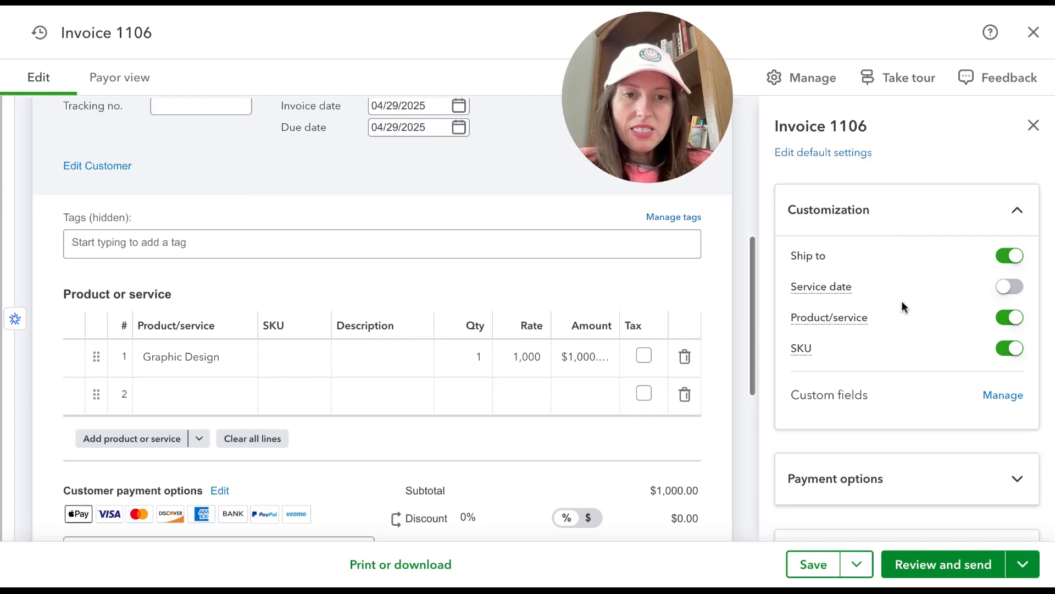
left_click(1015, 350)
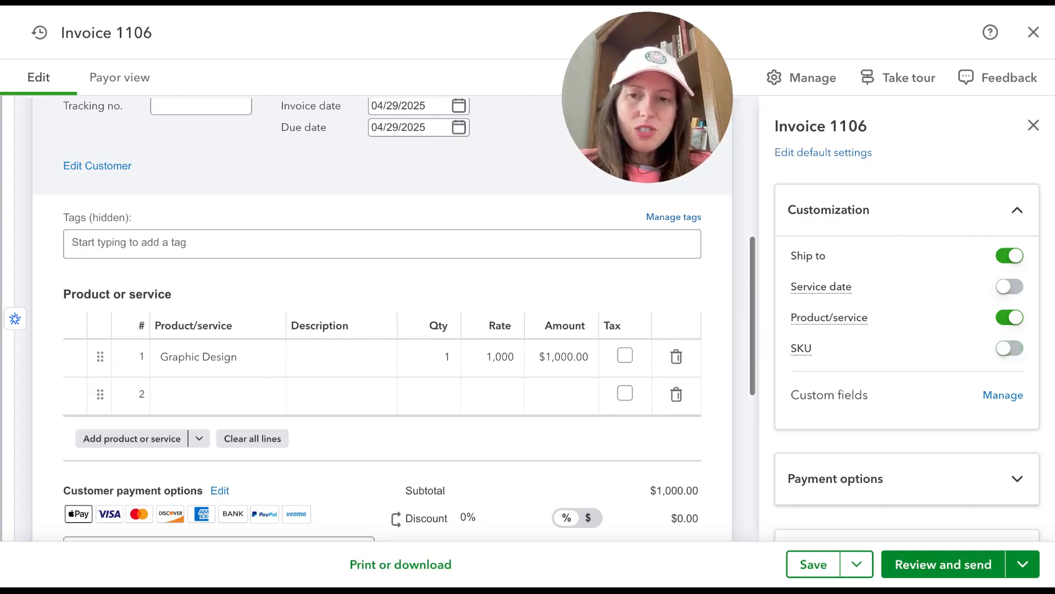
left_click(357, 354)
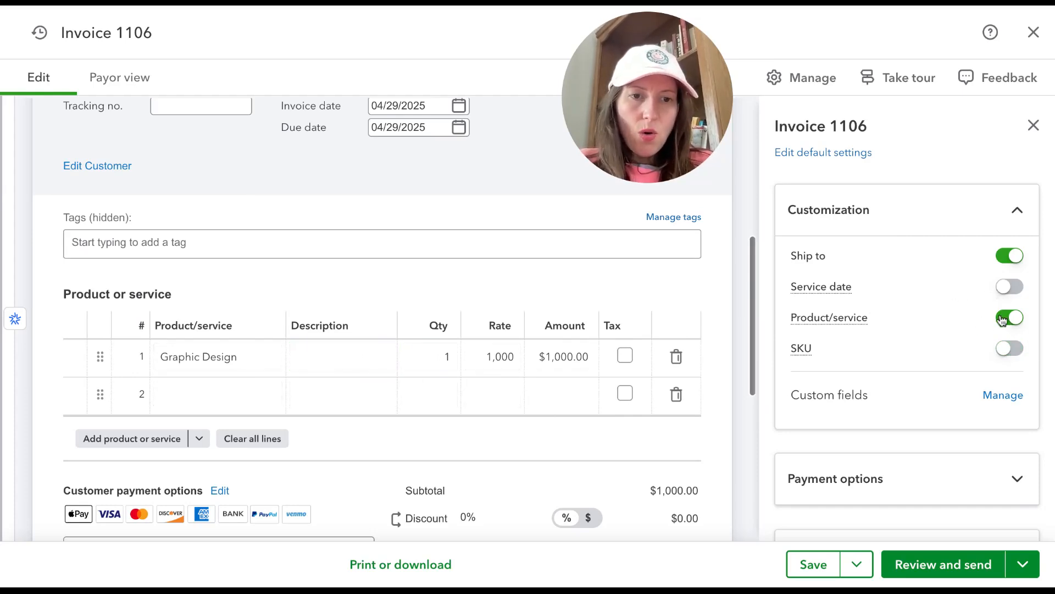
scroll(1001, 321, "down", 1)
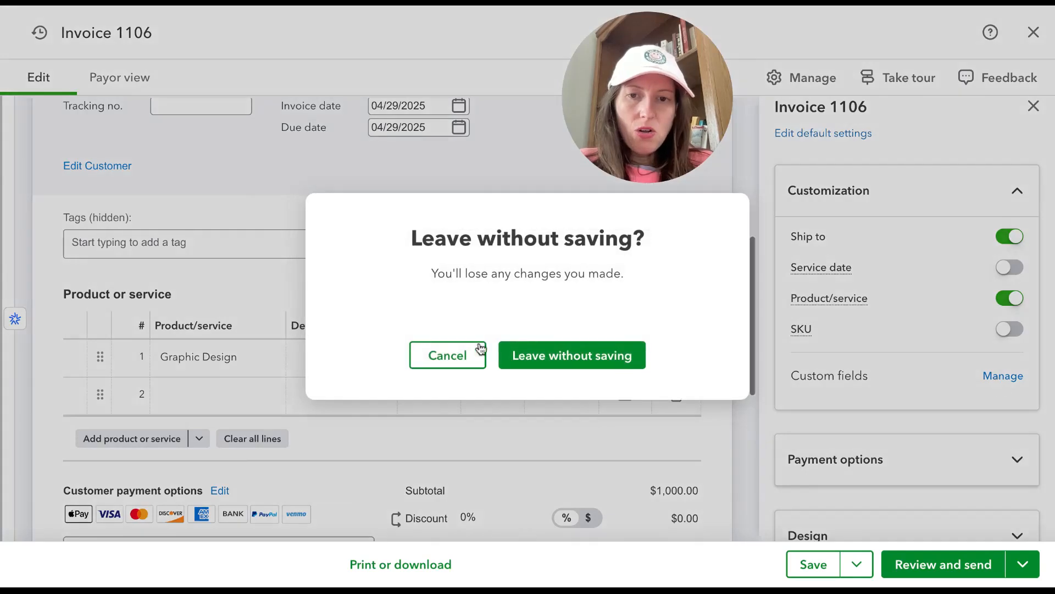
left_click(444, 358)
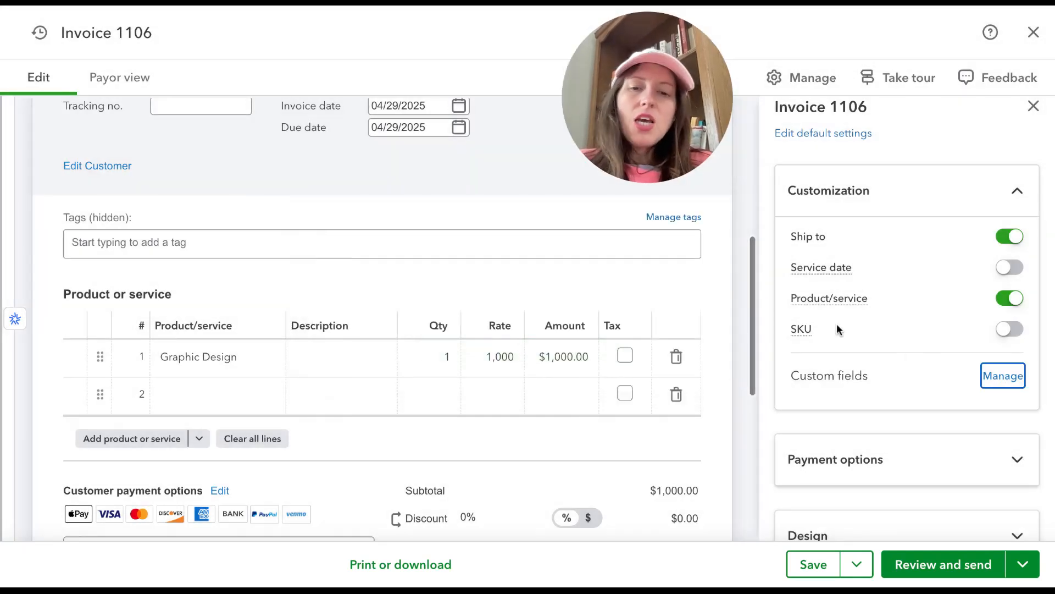
left_click(443, 358)
Step: Turn off PayPal in the customer payment options, and switch card payments off and back on
scroll(438, 365, "down", 2)
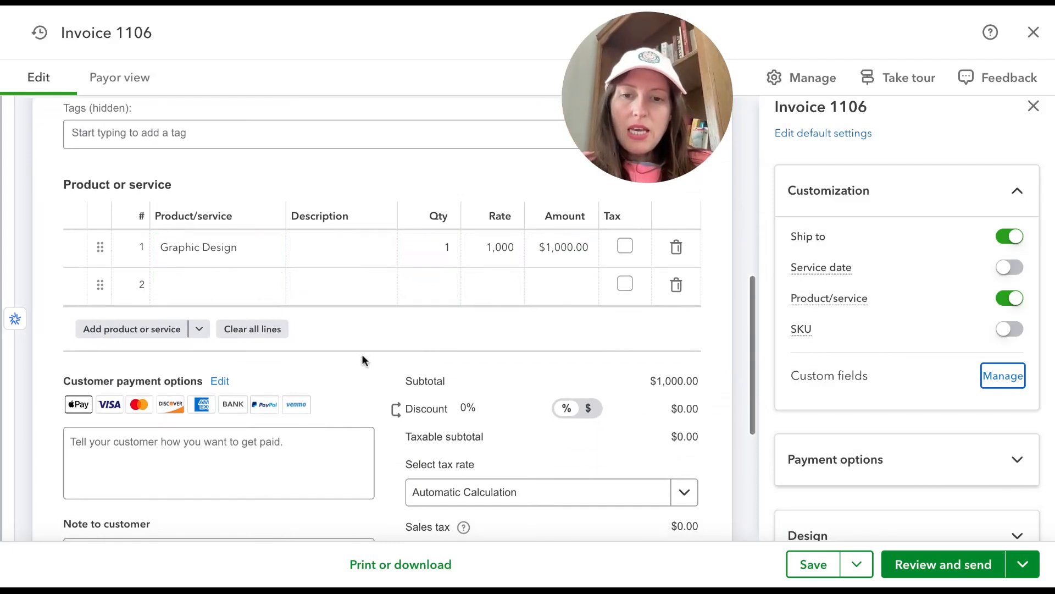
scroll(361, 357, "down", 1)
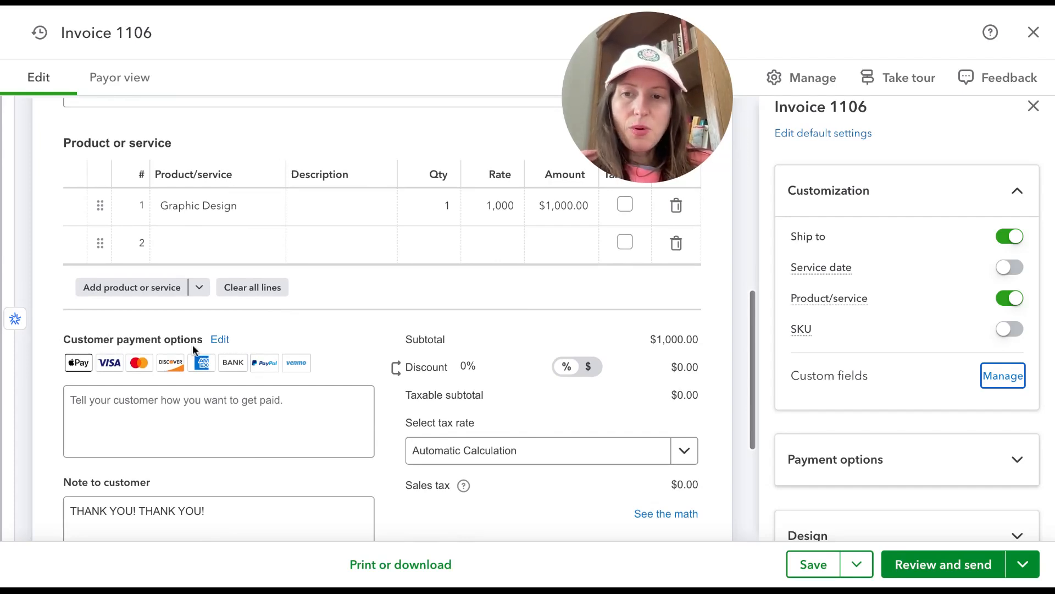
left_click(219, 346)
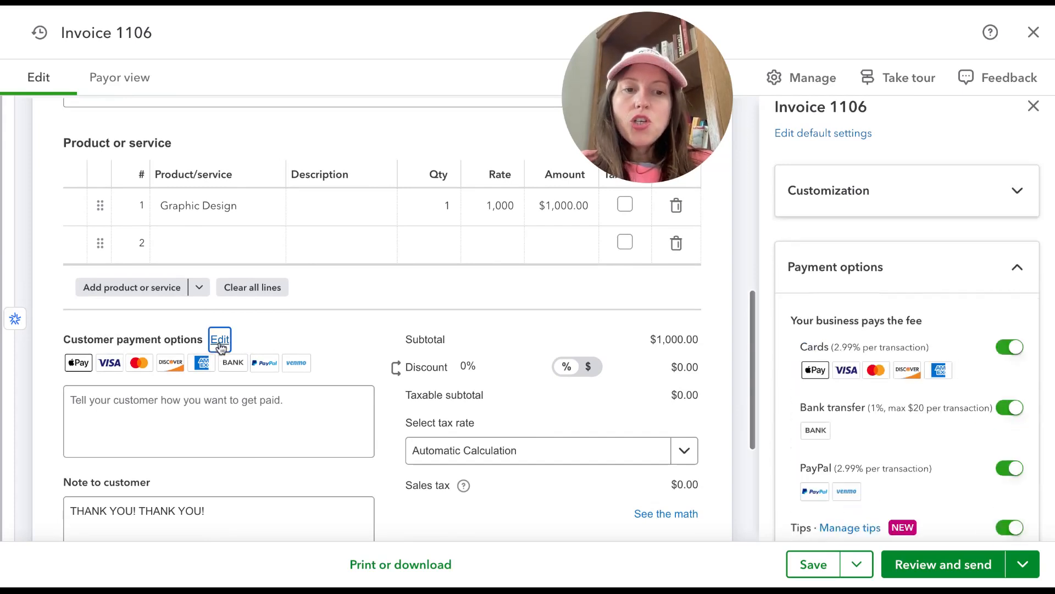
left_click(1007, 348)
left_click(1010, 468)
scroll(1010, 473, "down", 1)
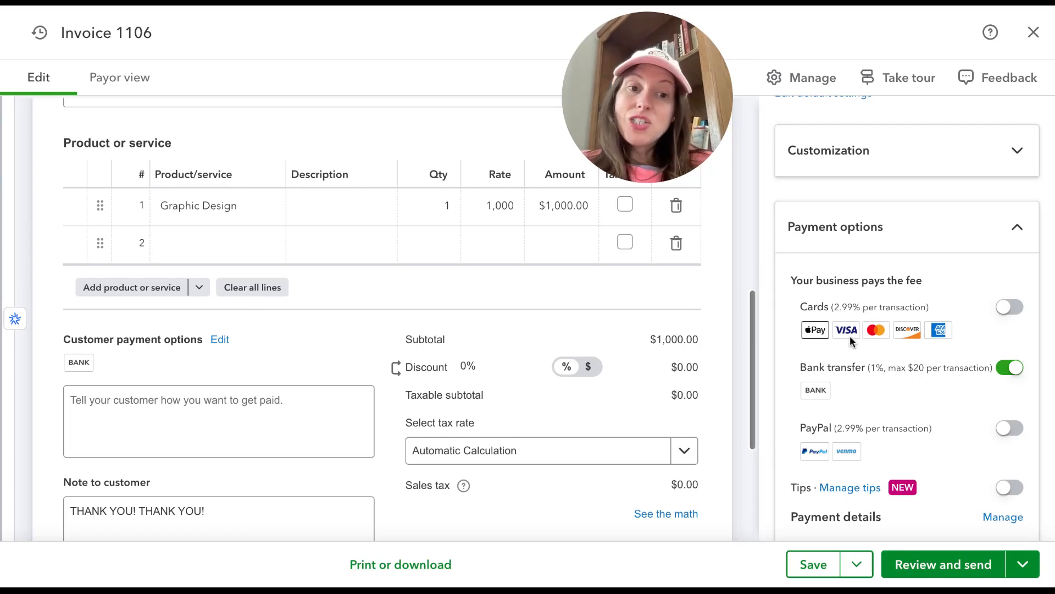
left_click(1014, 309)
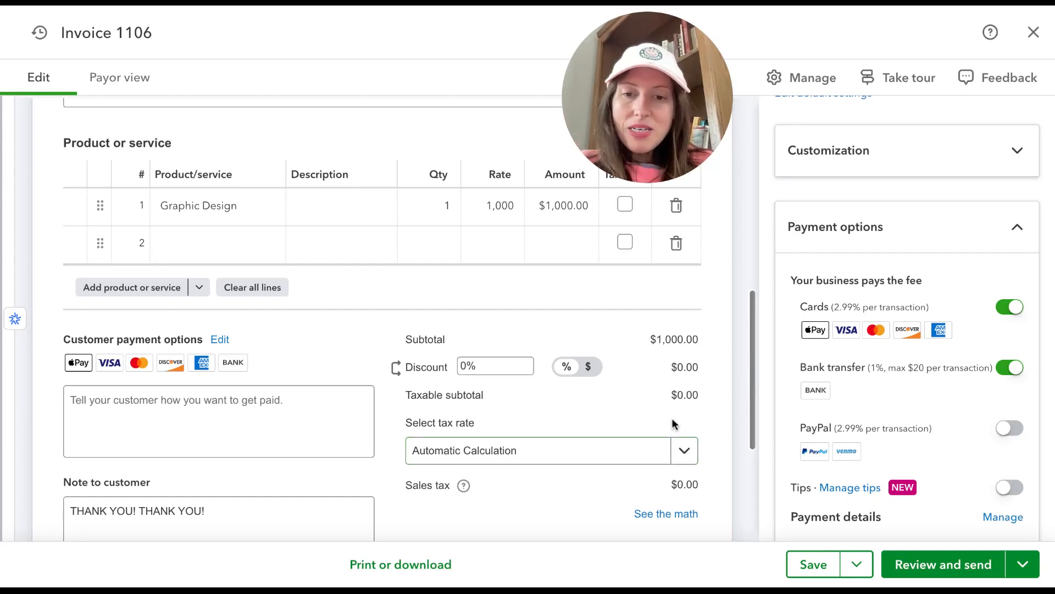
Step: Add Beer Dude Sticker as the second line item with an amount of 10
scroll(672, 422, "down", 1)
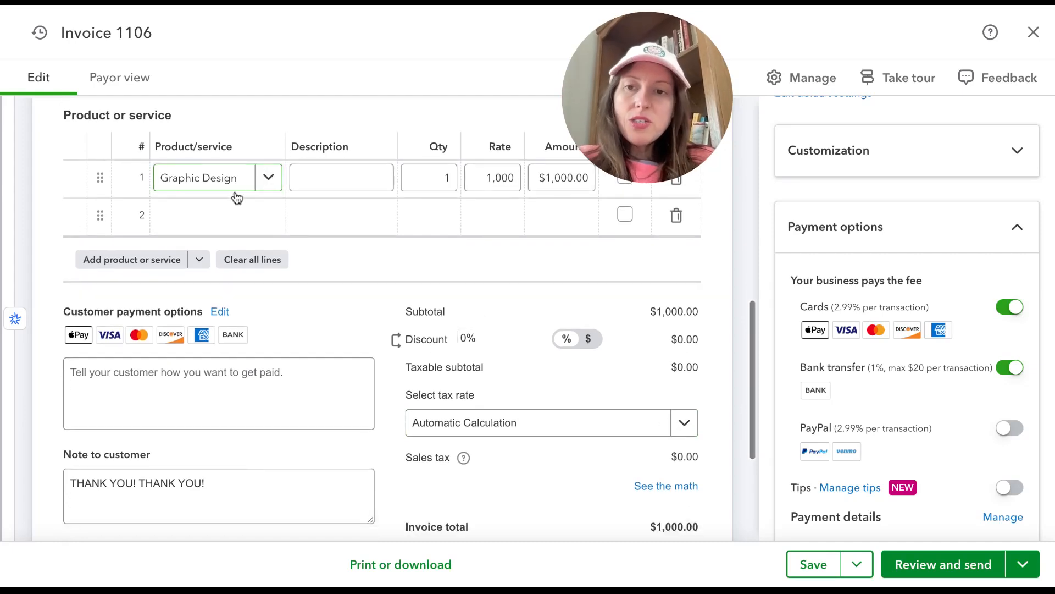
left_click(224, 213)
left_click(219, 318)
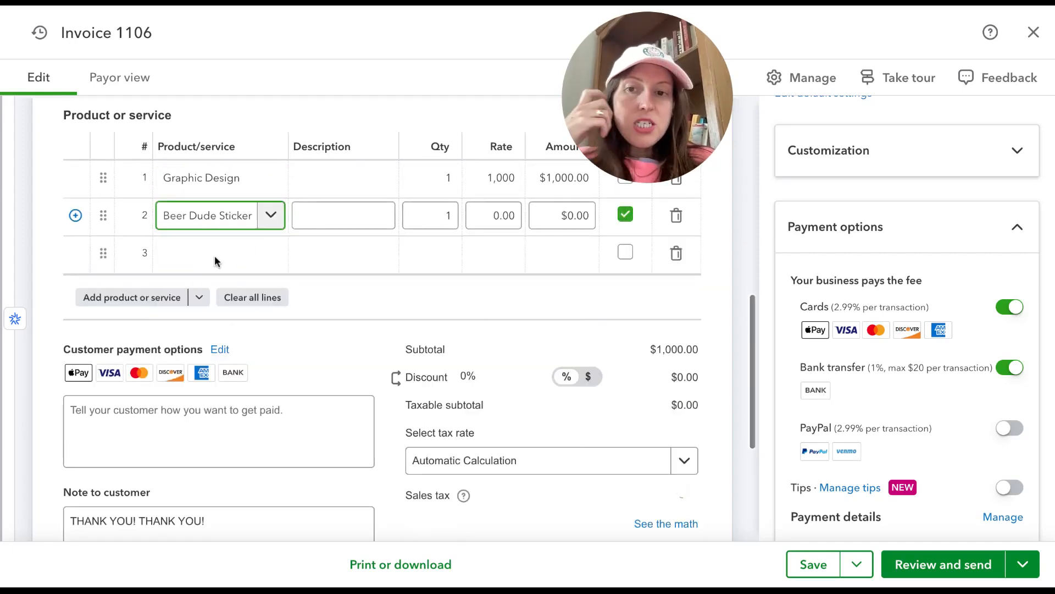
left_click(580, 218)
type("10")
left_click(631, 220)
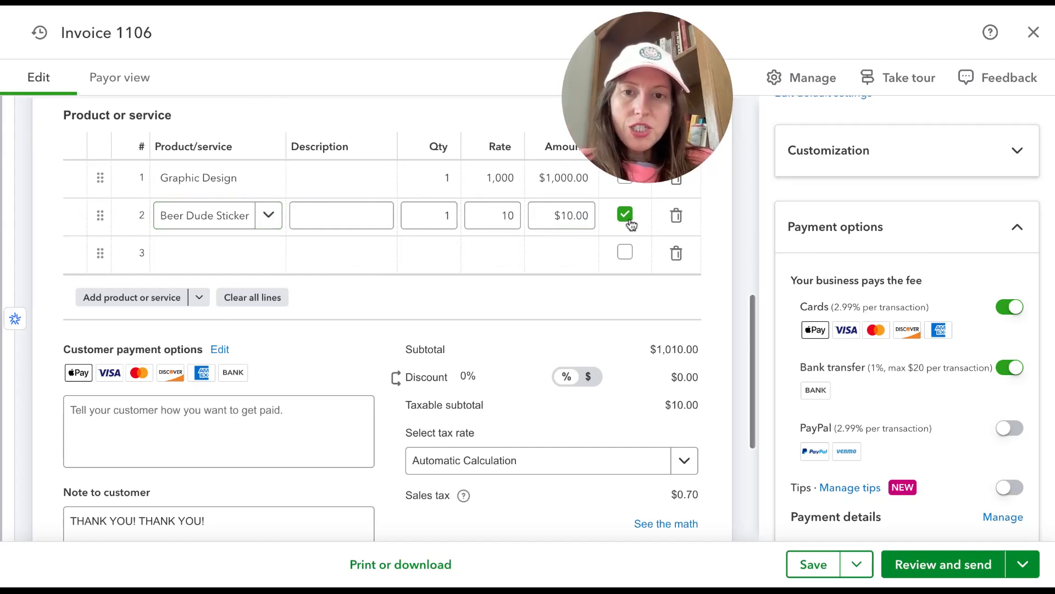
Step: Check the shipping address on the invoice and examine how its sales tax is calculated
scroll(631, 225, "up", 5)
scroll(631, 225, "up", 3)
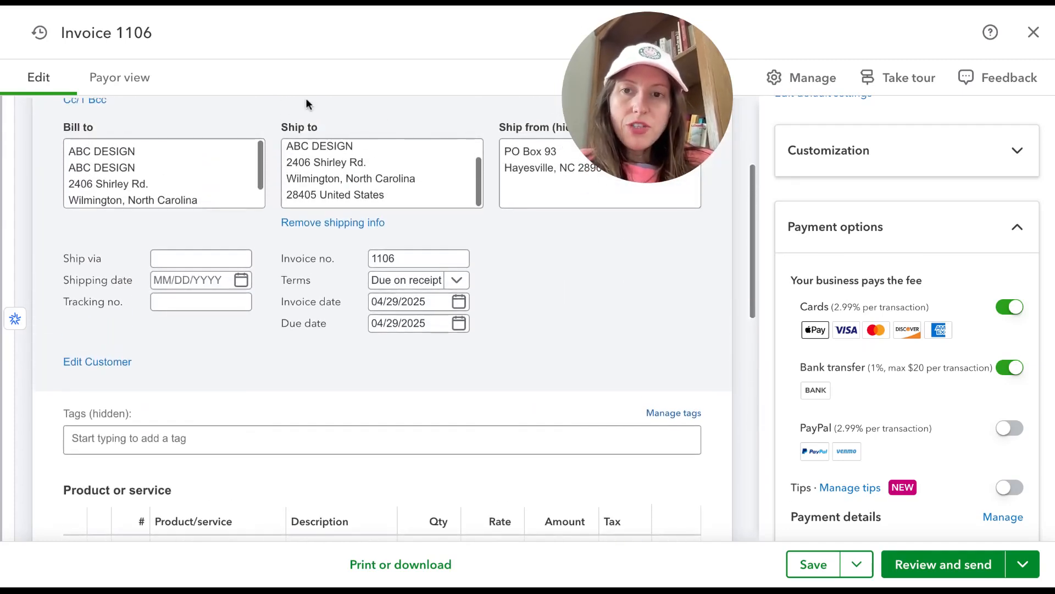
left_click(295, 144)
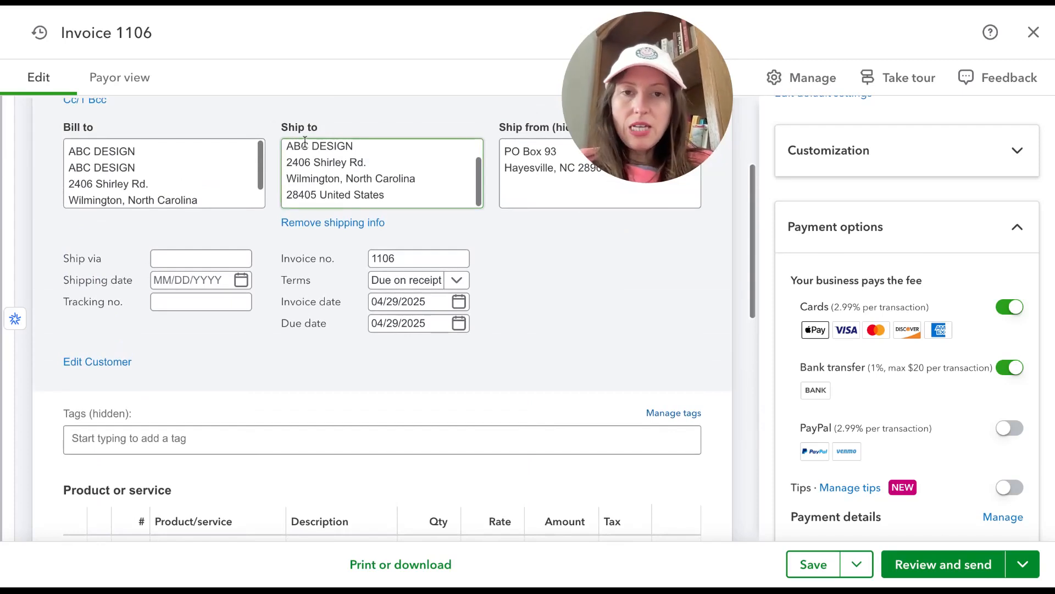
scroll(341, 181, "down", 7)
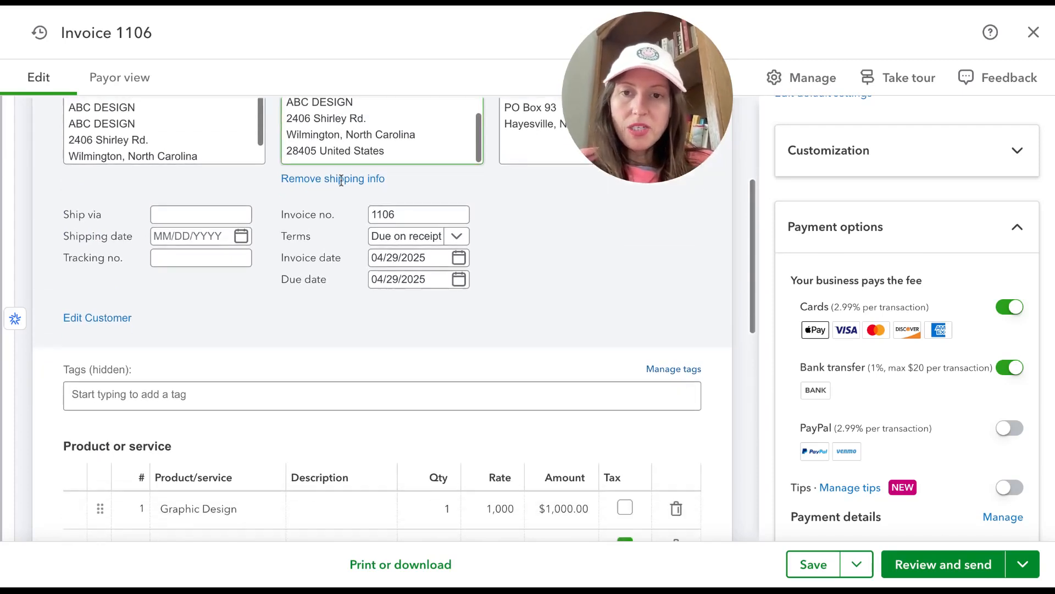
scroll(341, 180, "down", 1)
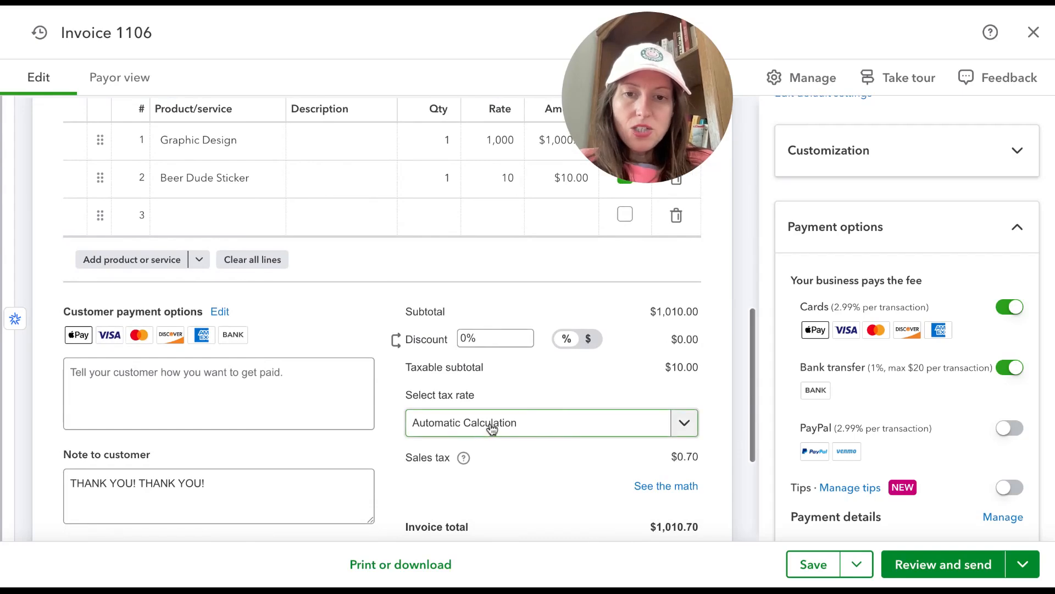
scroll(566, 457, "down", 1)
left_click(647, 471)
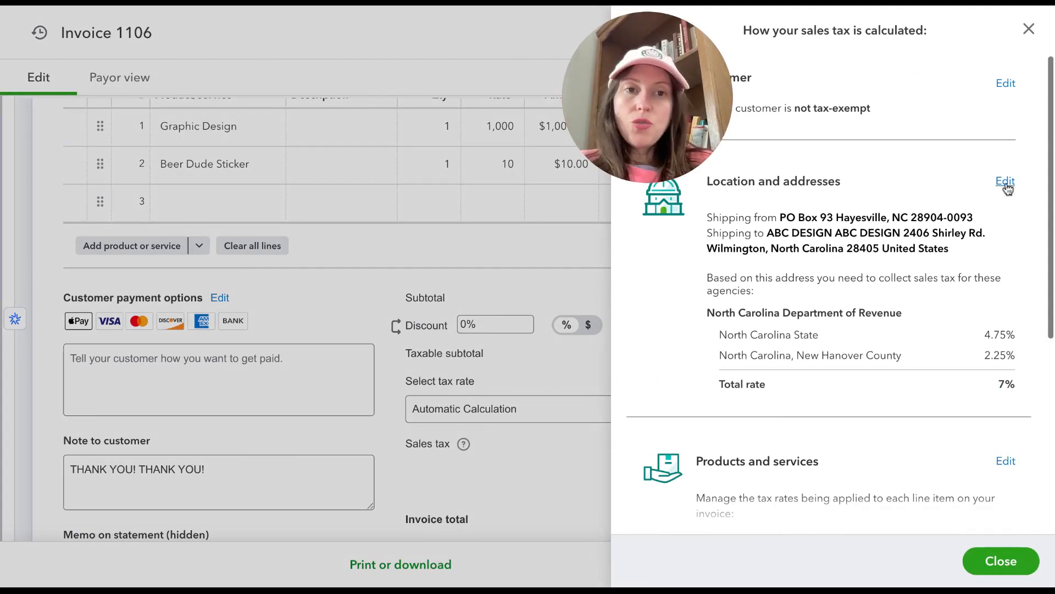
left_click(1030, 30)
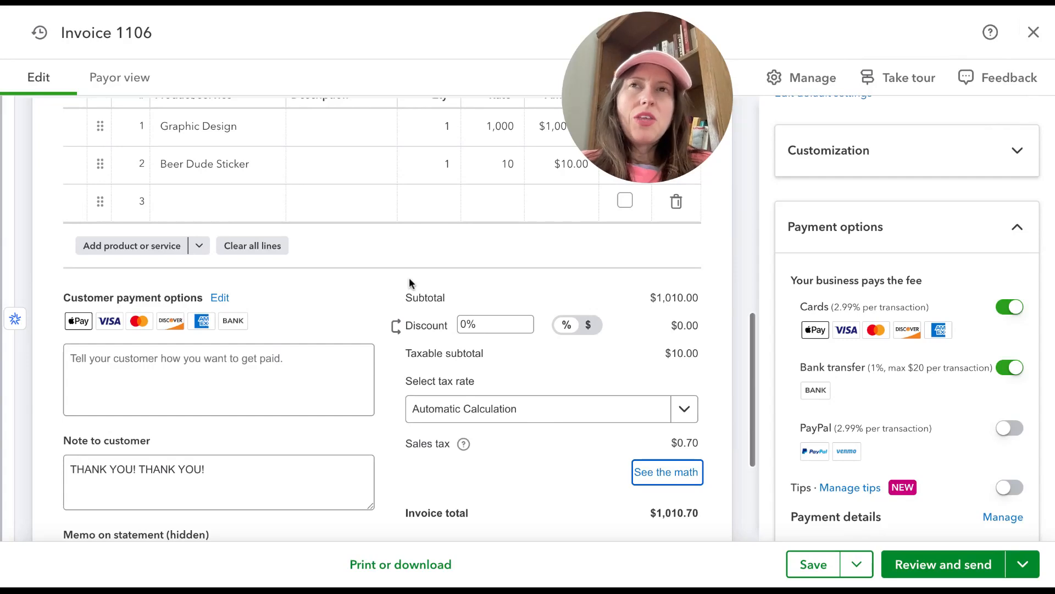
Step: Review the line item fields, payment instructions, customer note, hidden statement memo and attachments area of the invoice
left_click(326, 190)
left_click(330, 160)
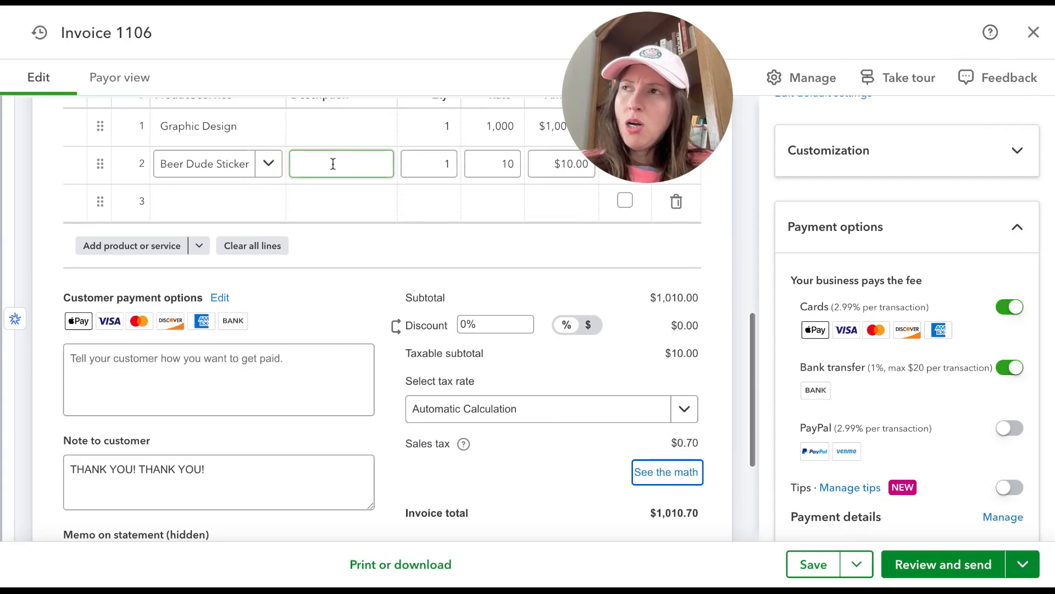
left_click(229, 175)
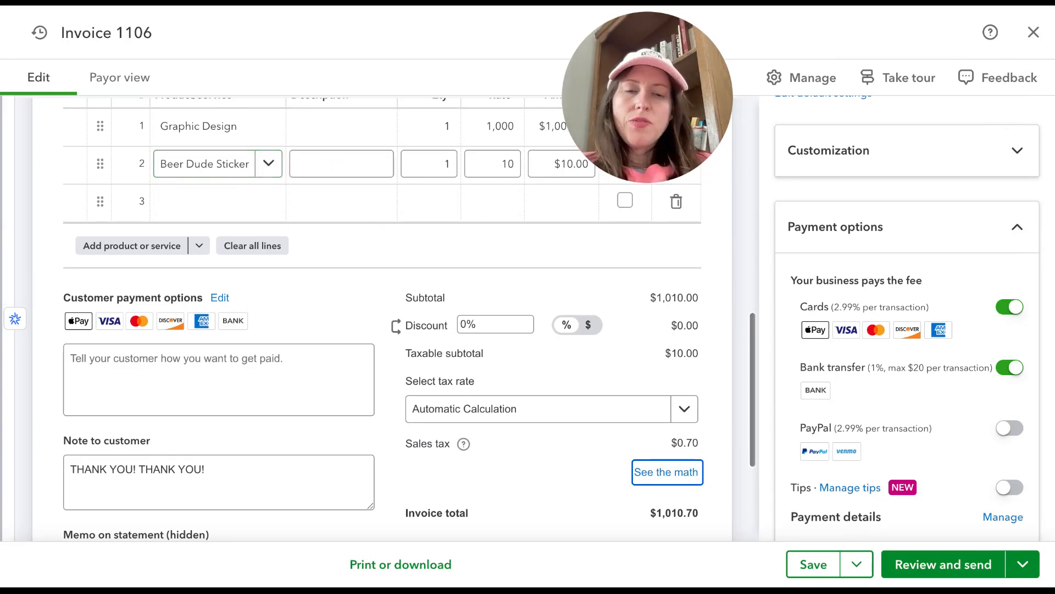
left_click(249, 293)
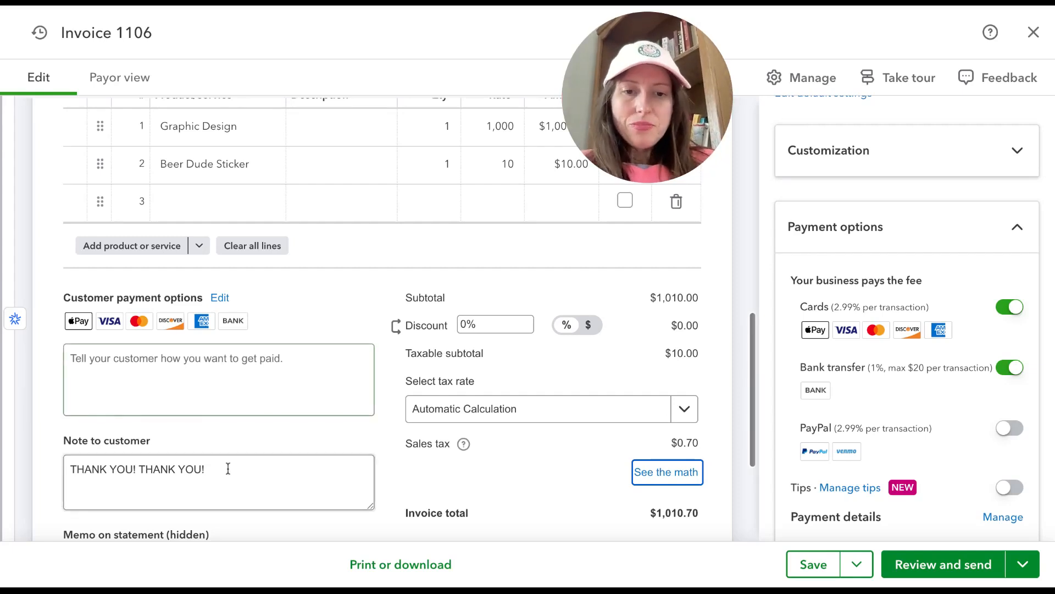
scroll(596, 446, "down", 3)
left_click(315, 207)
left_click(318, 351)
left_click(229, 419)
scroll(234, 409, "down", 2)
left_click(192, 354)
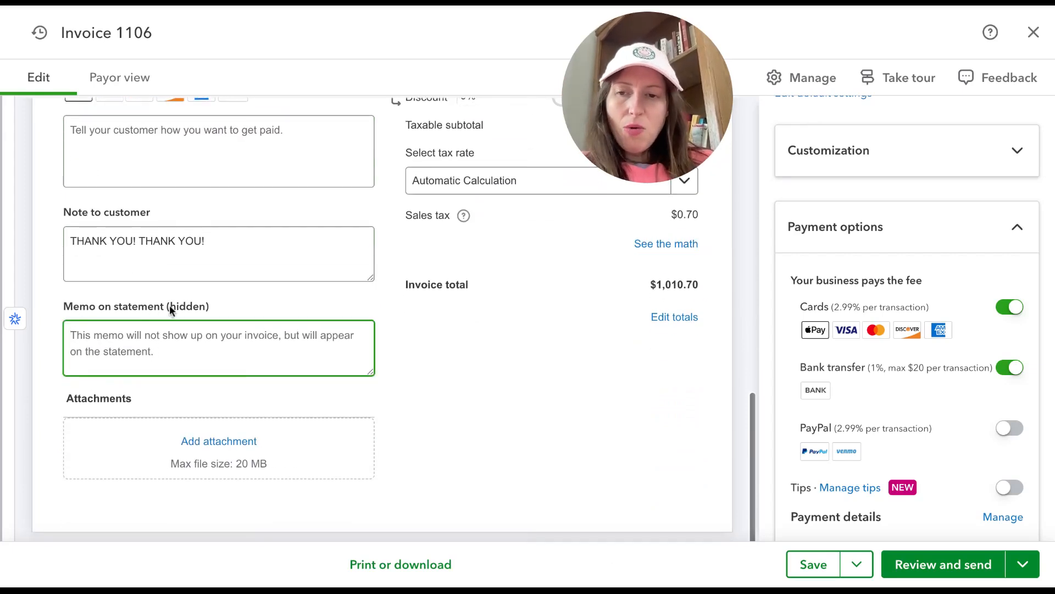
scroll(170, 304, "up", 6)
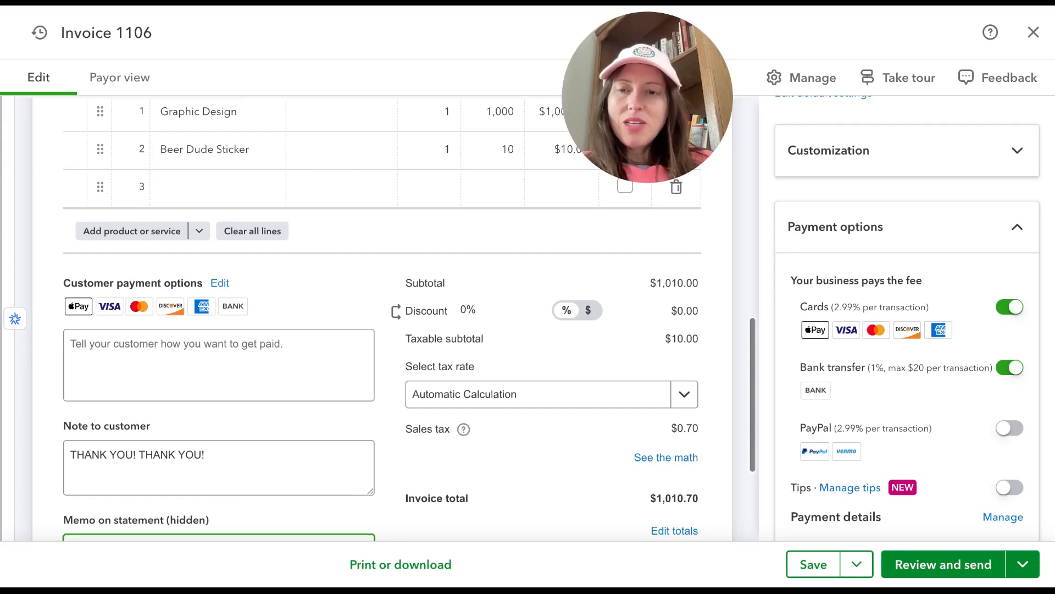
Step: Enter DEPOSIT 1 as the hidden statement memo on the invoice, save the invoice and close it
scroll(385, 319, "down", 6)
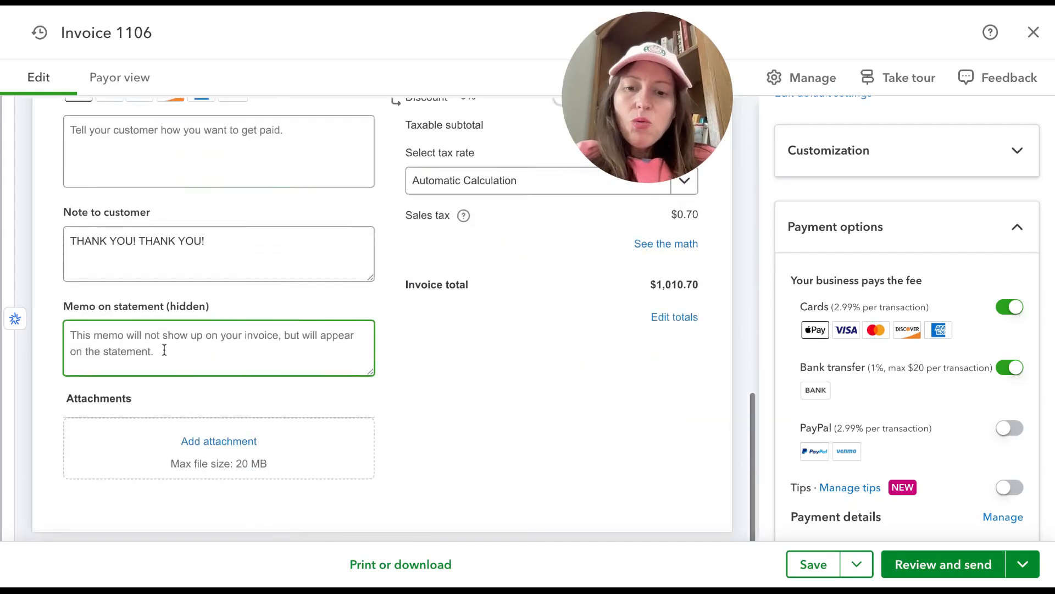
type("DEPOSIT 1")
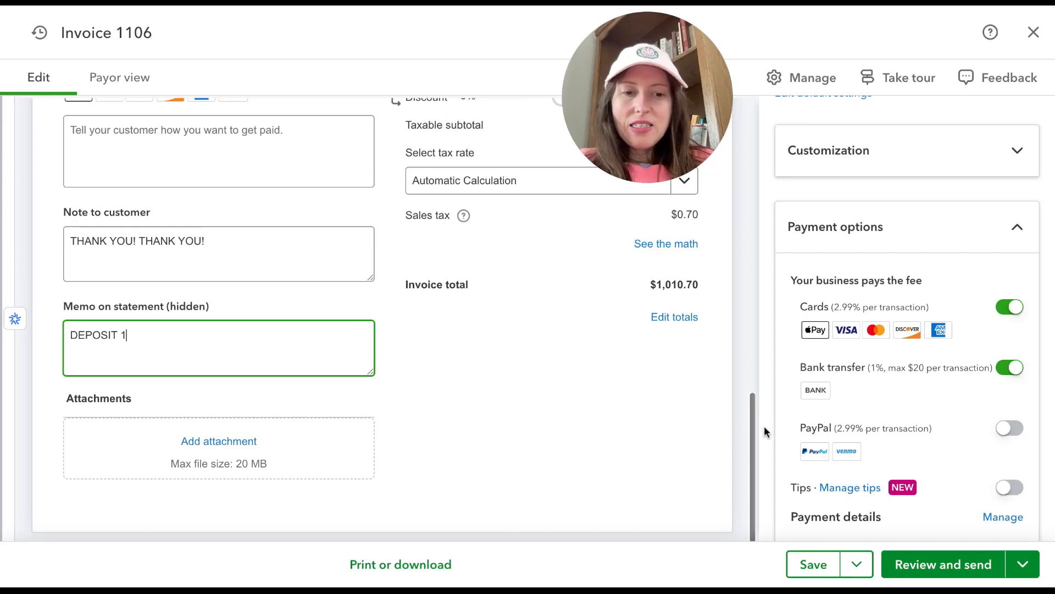
left_click(811, 566)
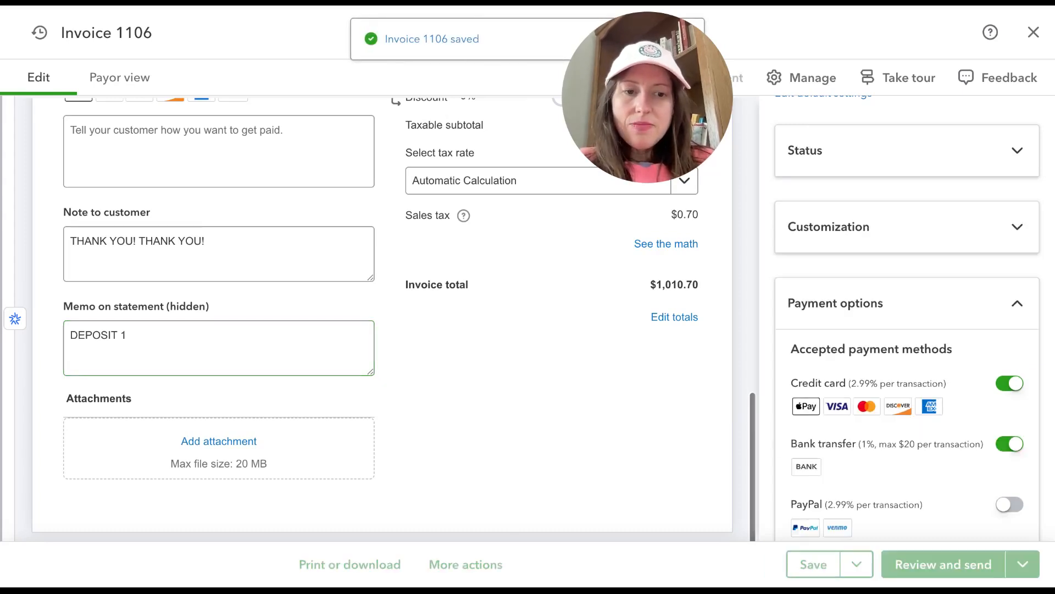
left_click(1034, 33)
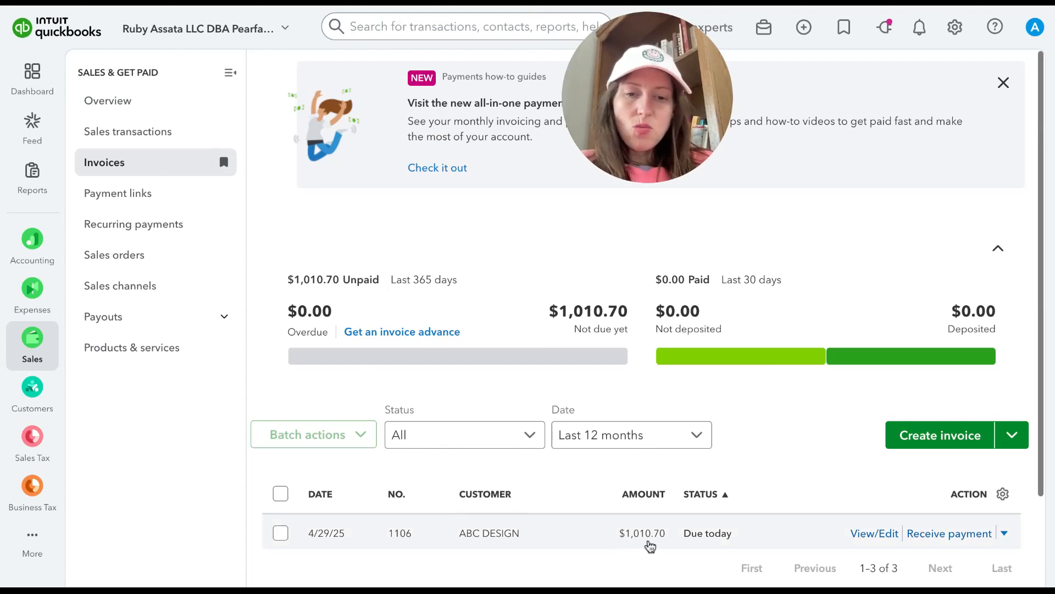
Step: Open the ABC DESIGN customer record and check the deposit invoice in its transaction list
scroll(679, 542, "down", 1)
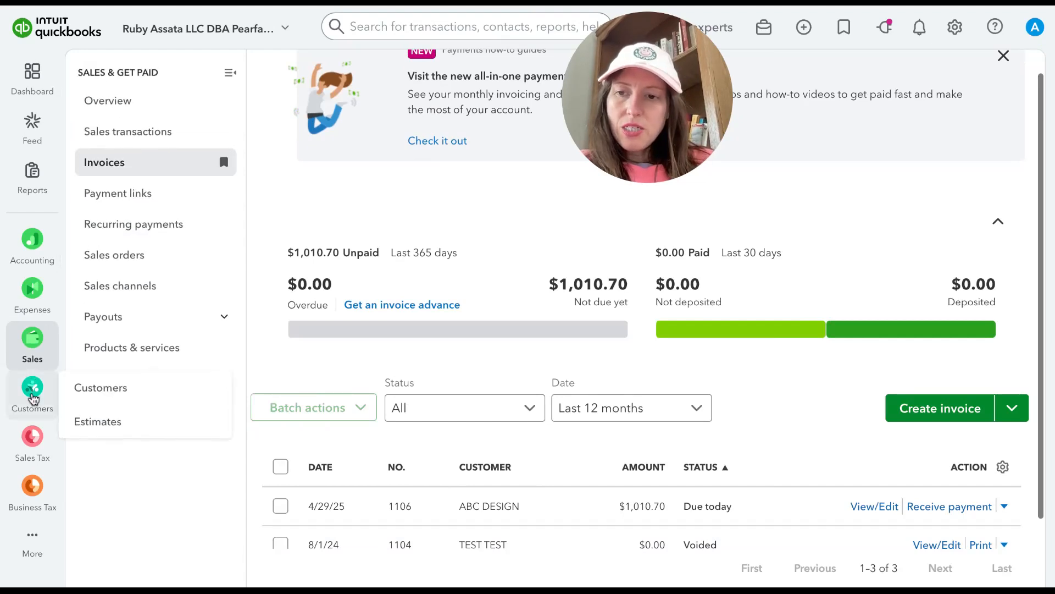
left_click(79, 393)
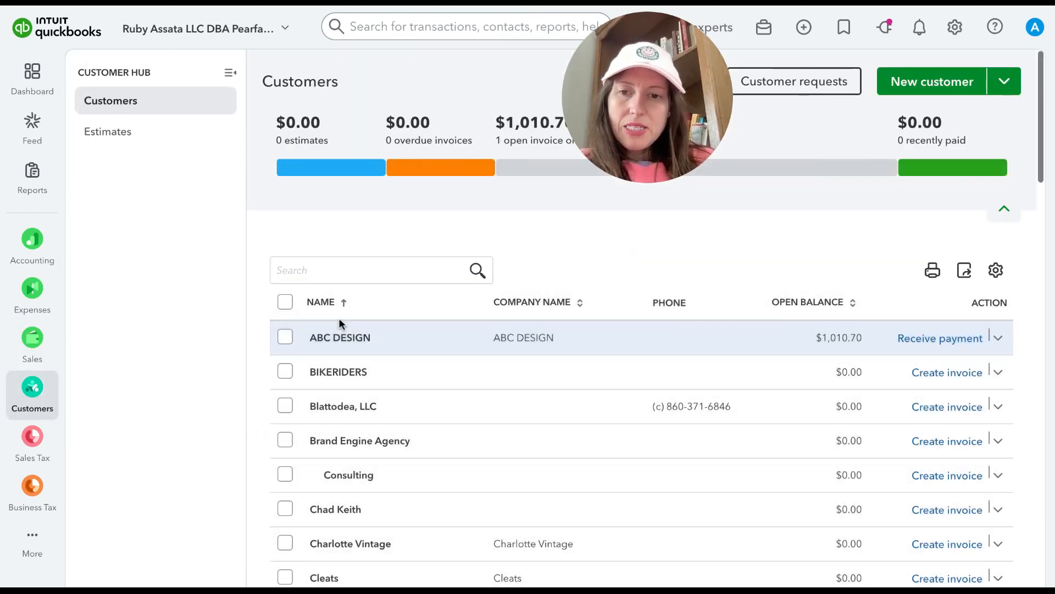
left_click(339, 317)
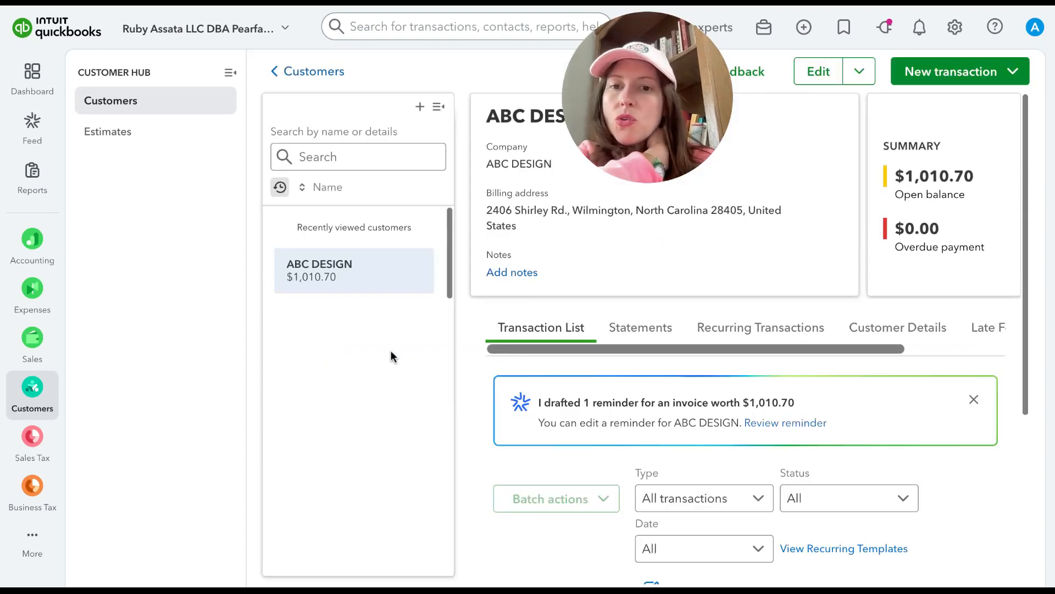
left_click(229, 74)
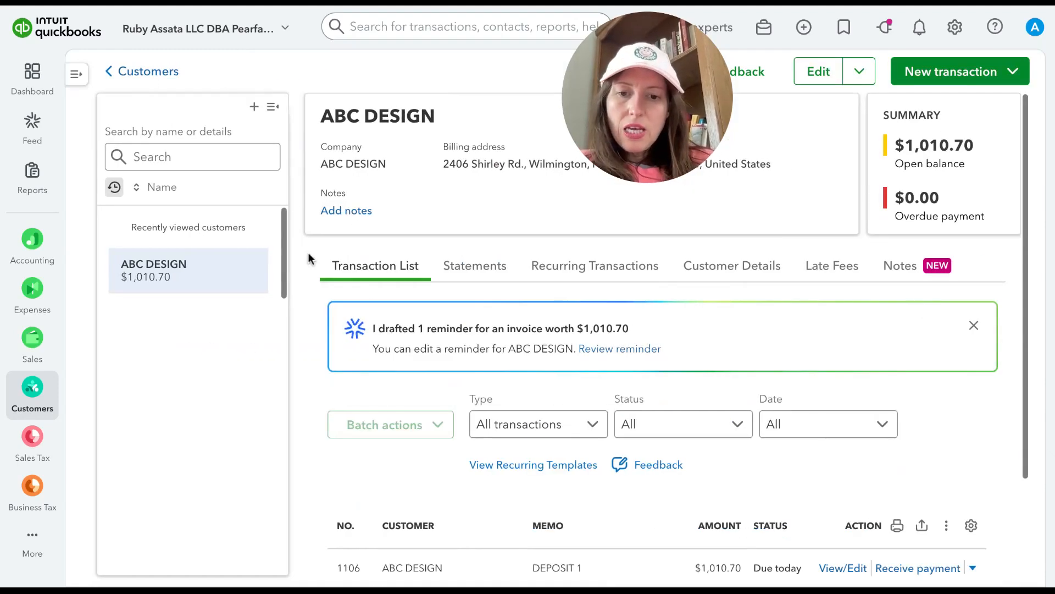
scroll(475, 410, "down", 3)
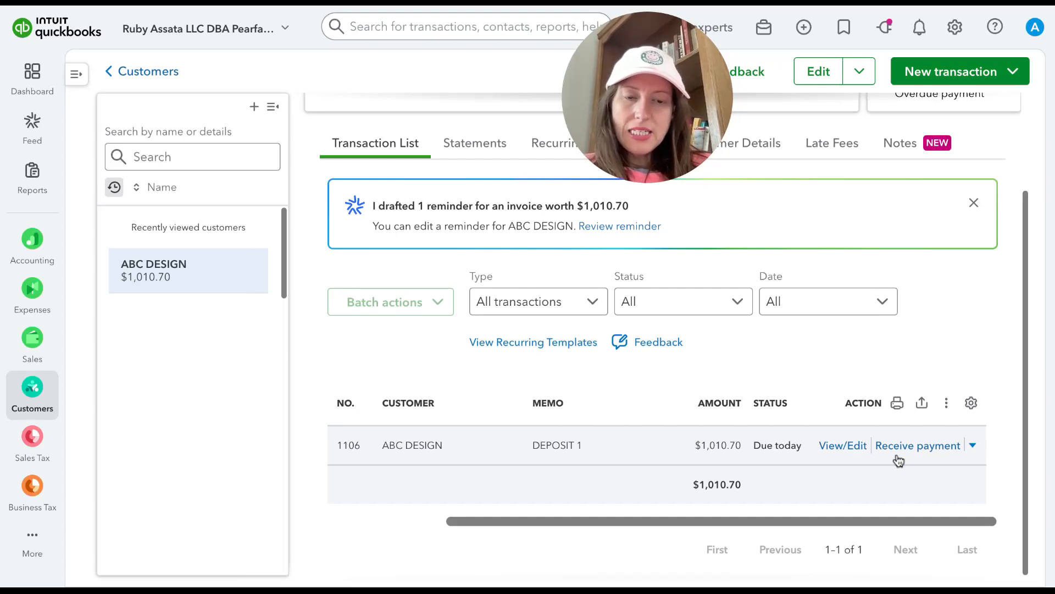
Step: Open the ABC DESIGN invoice for review and sending, and examine the options for texting it to the customer
left_click(843, 446)
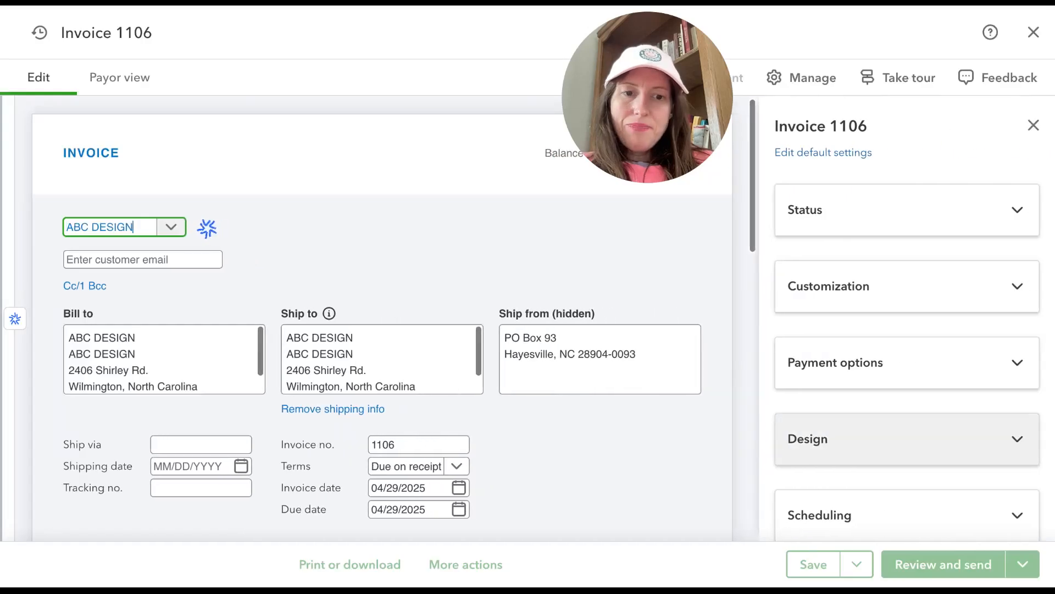
left_click(942, 566)
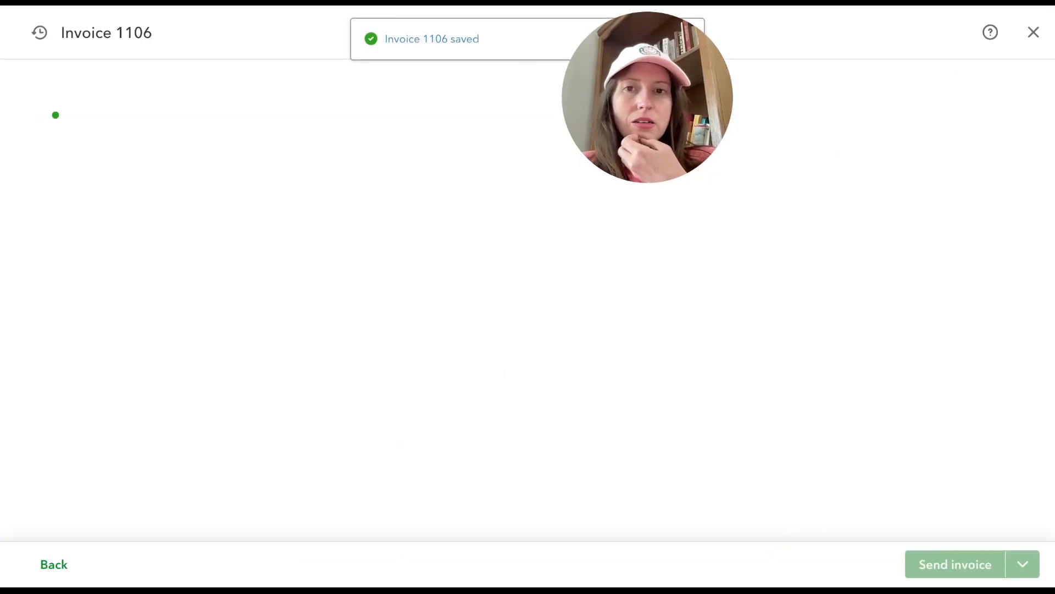
left_click_drag(666, 82, 934, 53)
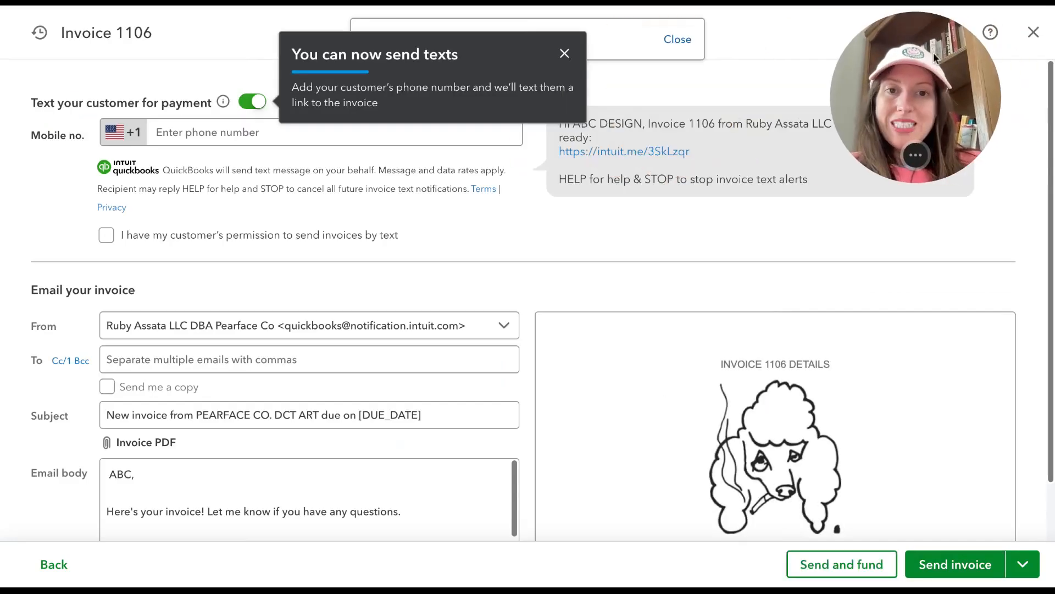
left_click(564, 53)
left_click(395, 125)
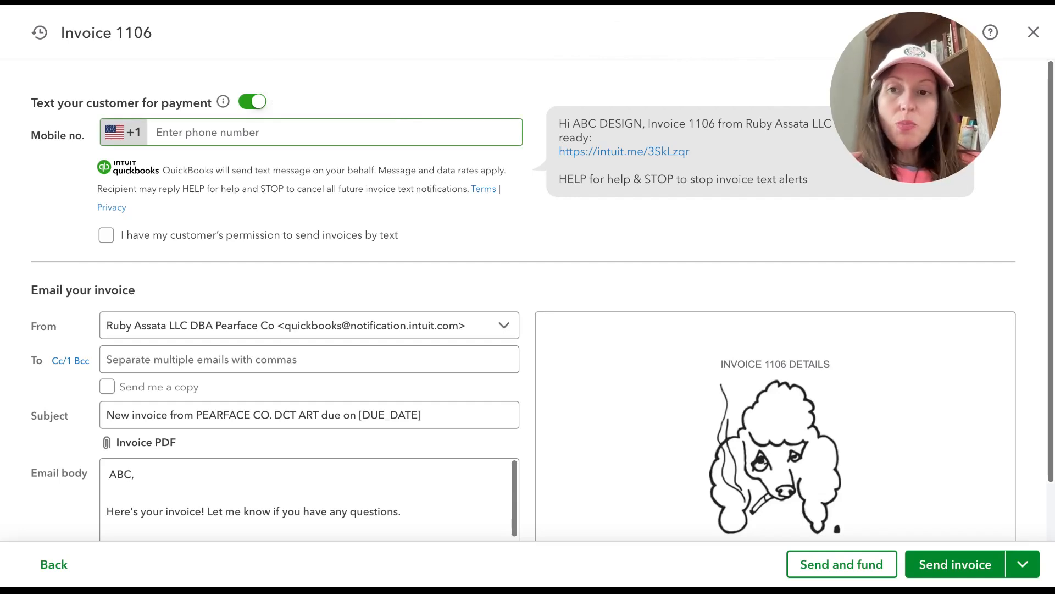
left_click(262, 142)
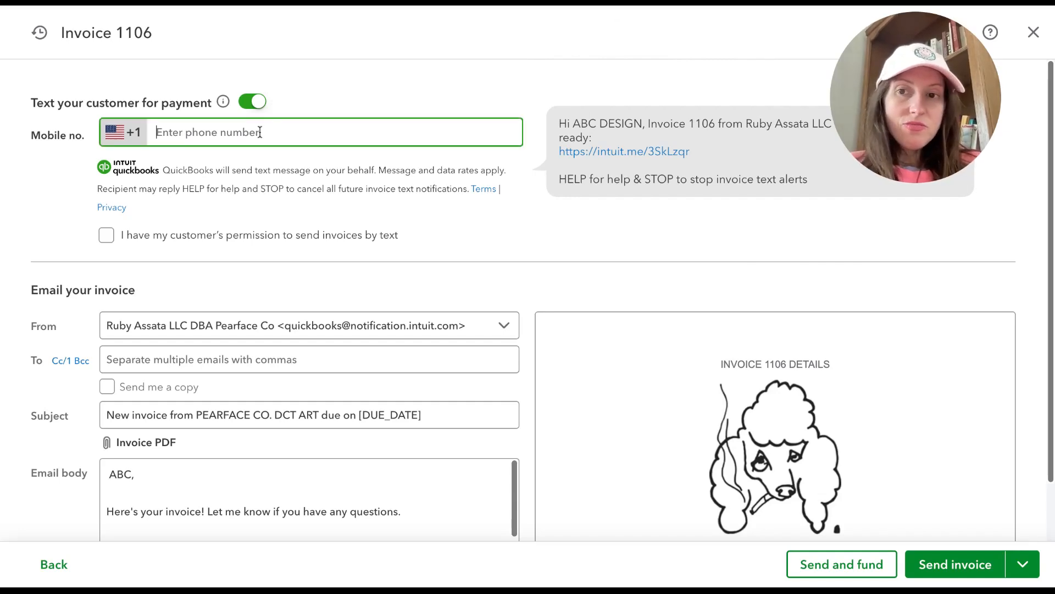
left_click(327, 97)
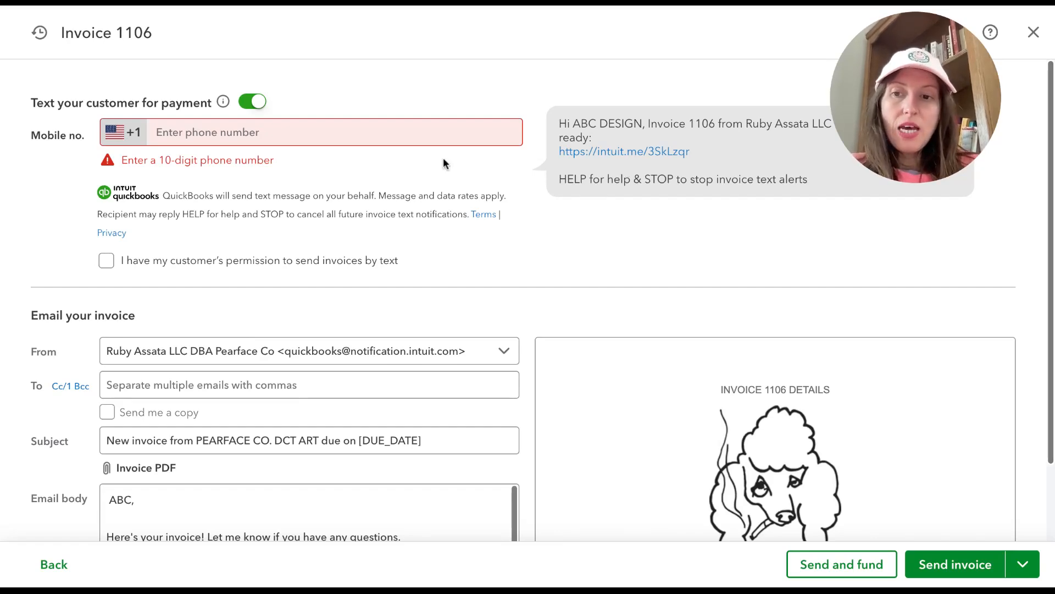
Step: Review the invoice email's subject, body and send options, and close the invoice without sending it
scroll(443, 163, "down", 2)
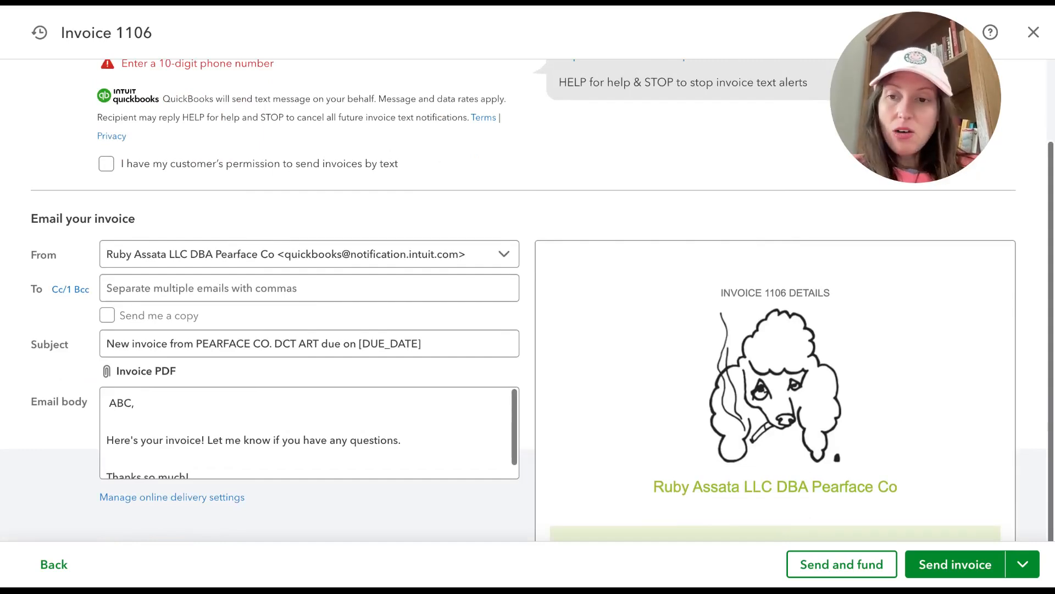
left_click(172, 346)
left_click(200, 423)
scroll(199, 409, "down", 1)
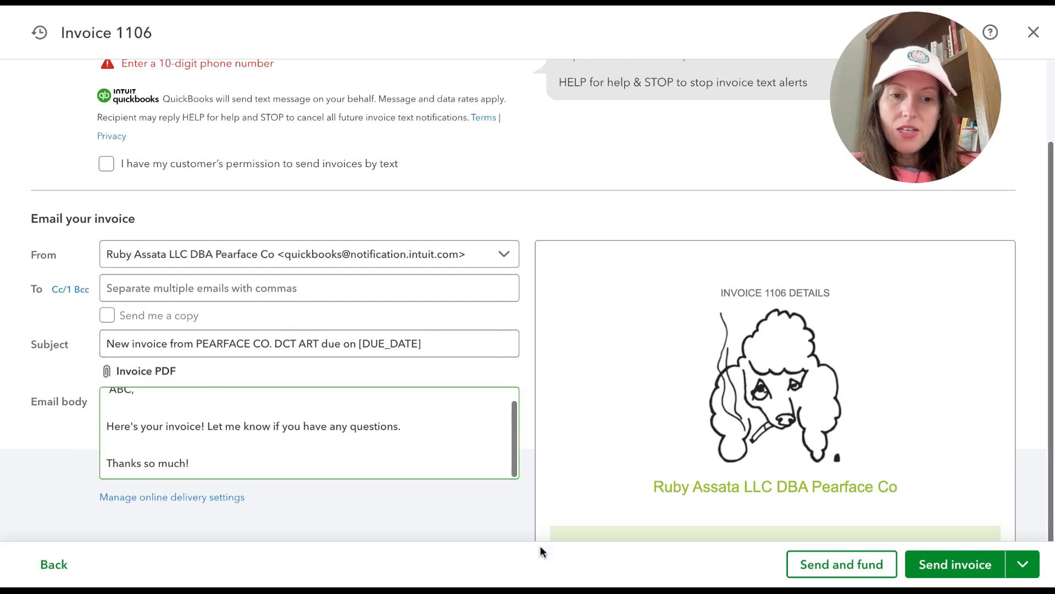
left_click(1022, 566)
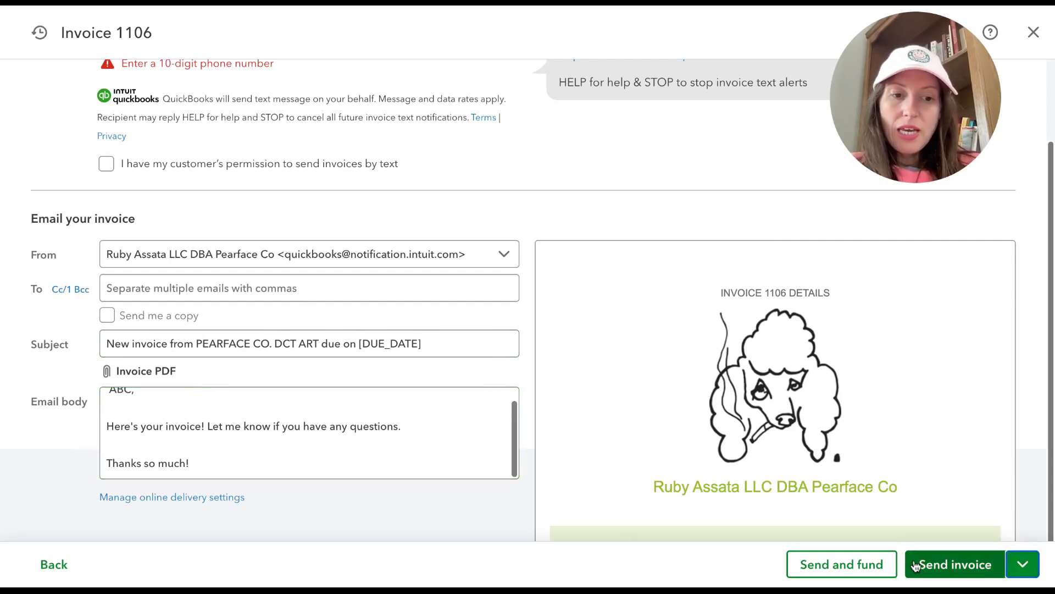
scroll(892, 526, "down", 5)
scroll(890, 525, "up", 5)
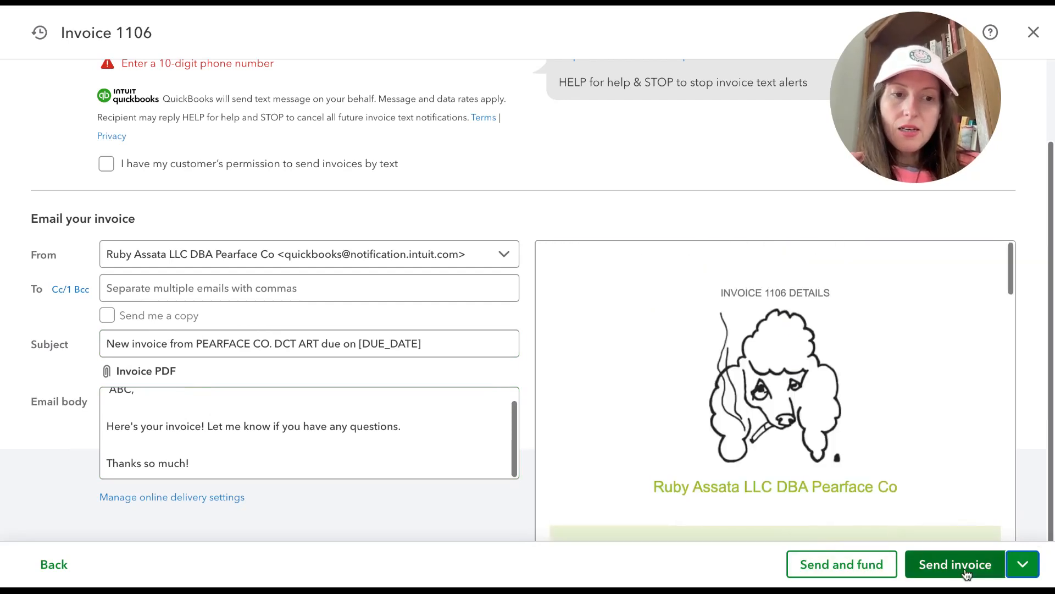
left_click(1020, 572)
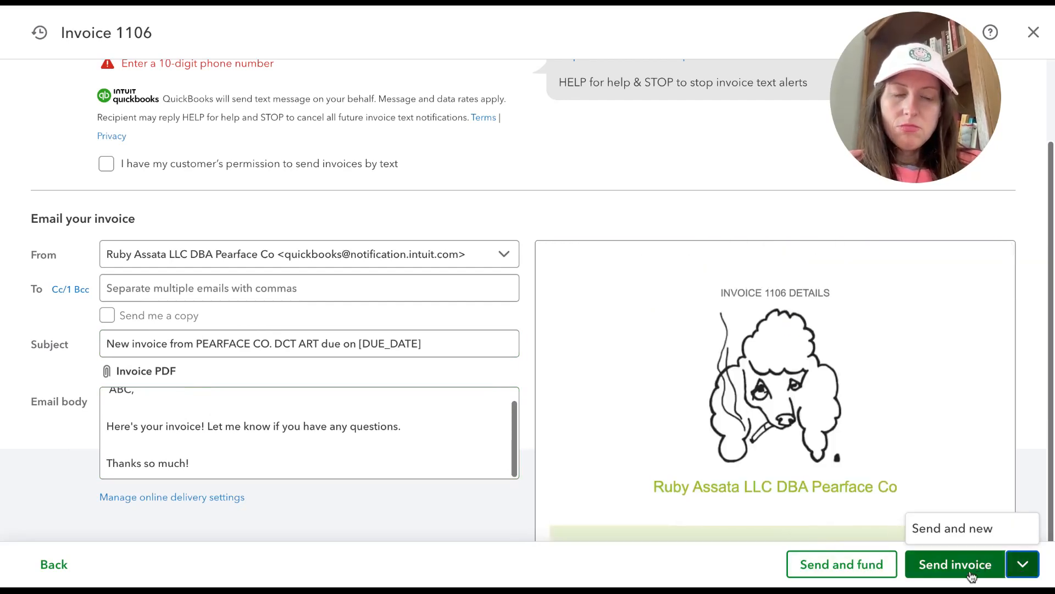
left_click(1036, 34)
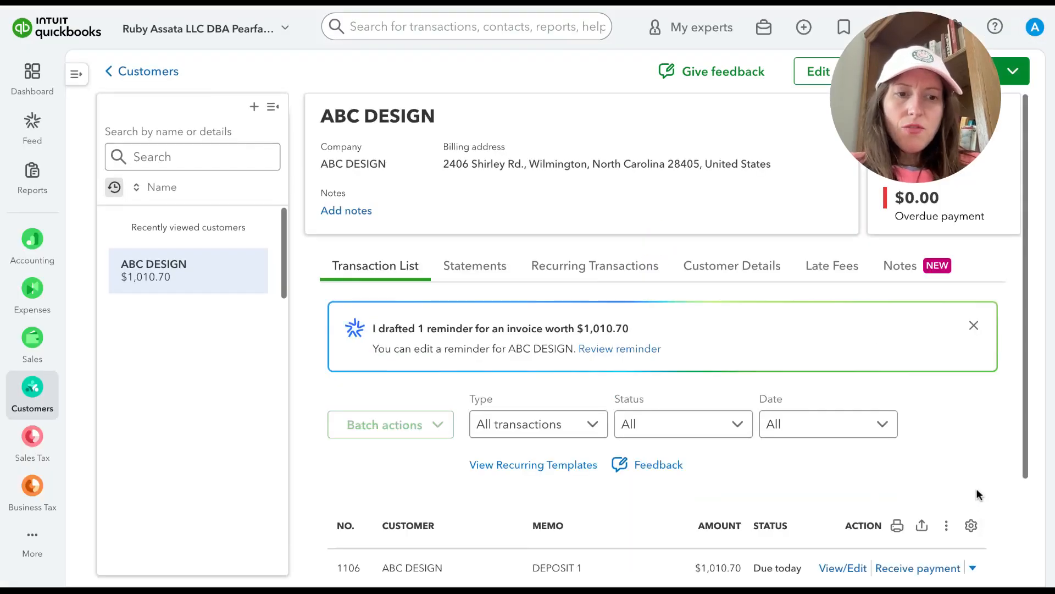
Step: Copy the shareable invoice link for the ABC DESIGN invoice and close the link dialog
scroll(977, 500, "down", 1)
left_click(975, 498)
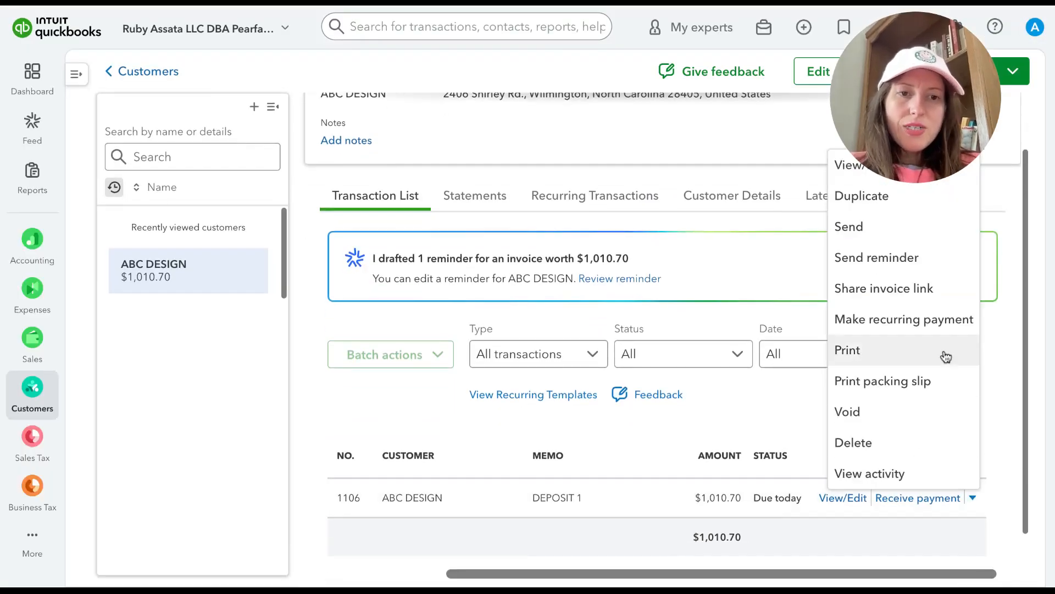
left_click(885, 291)
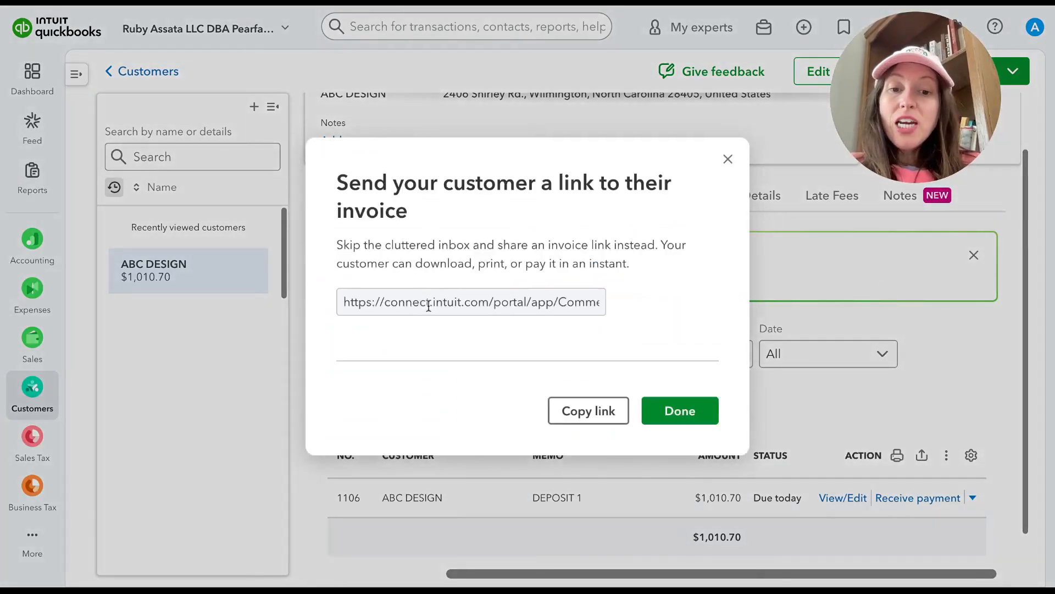
left_click(570, 413)
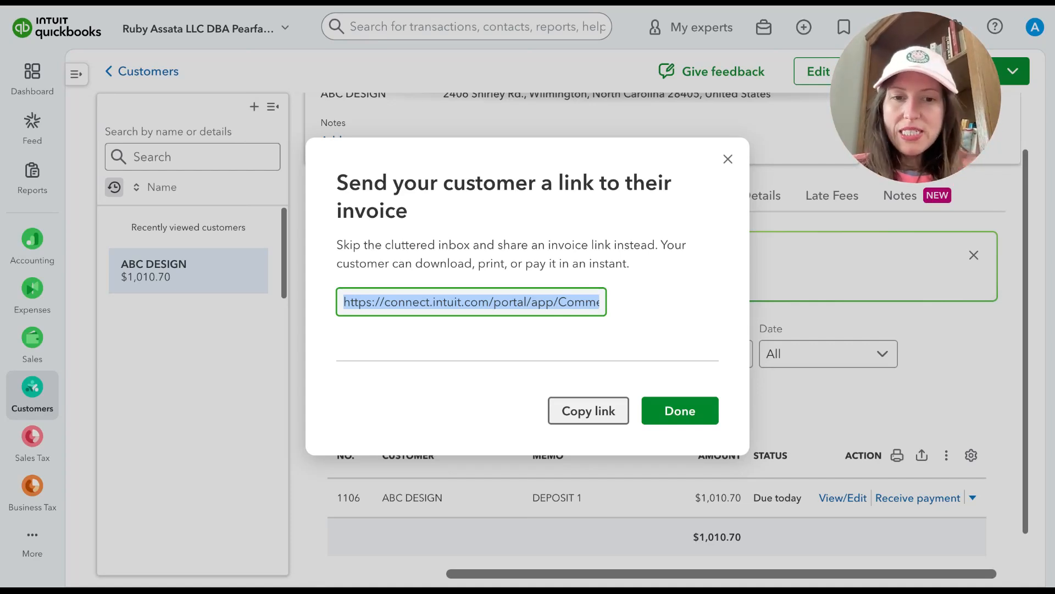
left_click(728, 159)
Step: Return to the customer list, open the invoices list and check the ABC DESIGN invoice's status
scroll(757, 417, "down", 1)
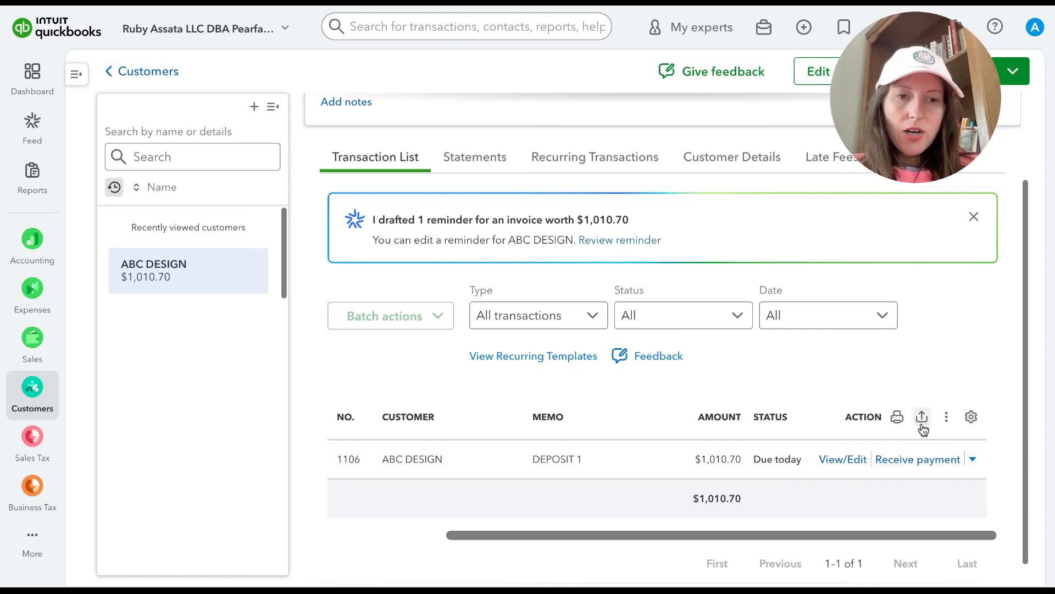
scroll(924, 429, "left", 3)
scroll(672, 165, "up", 1)
scroll(672, 159, "up", 1)
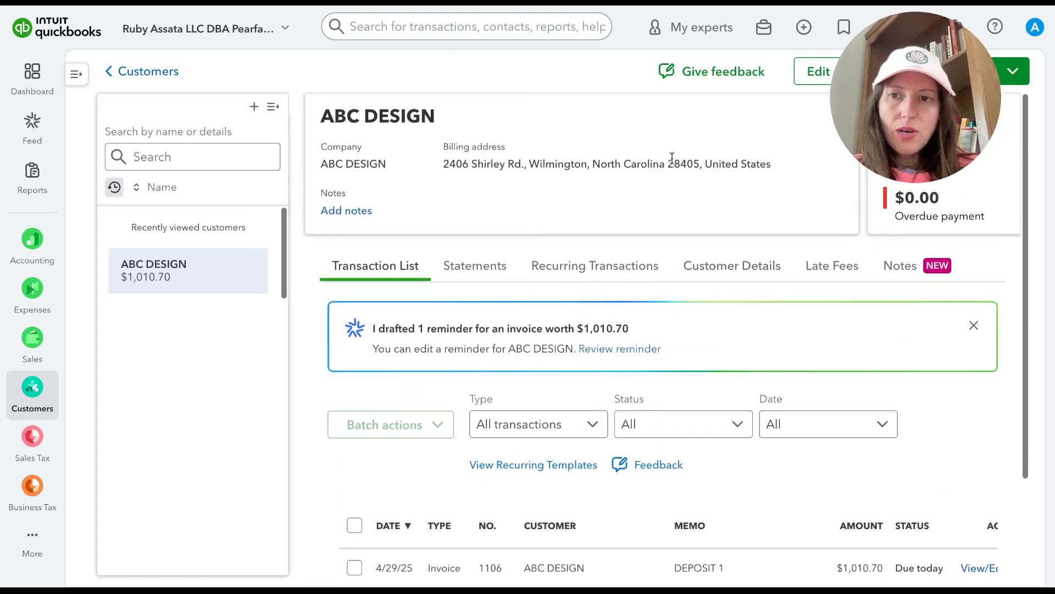
left_click(135, 70)
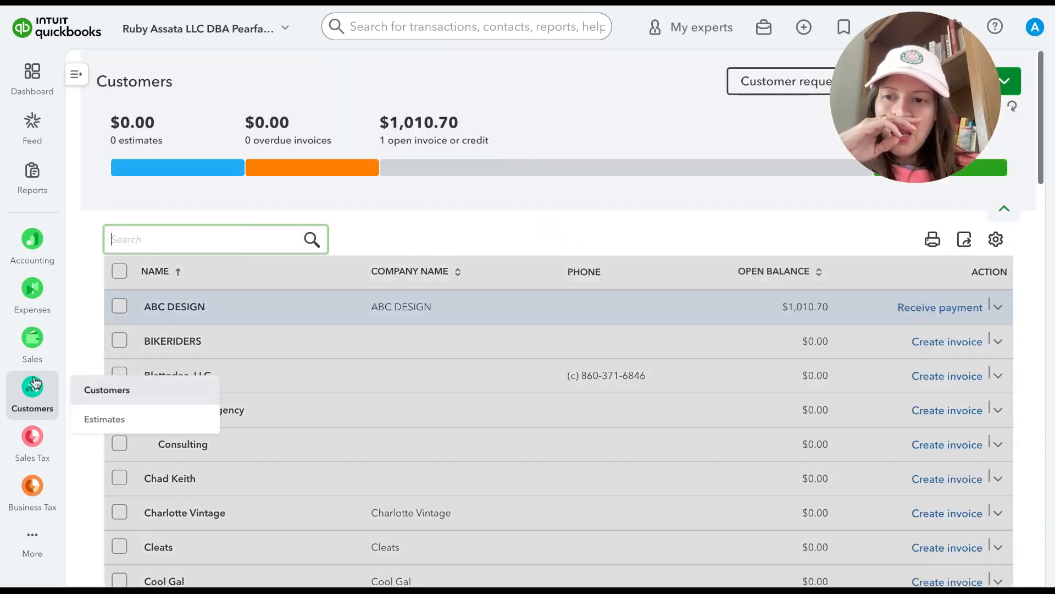
mouse_move(32, 342)
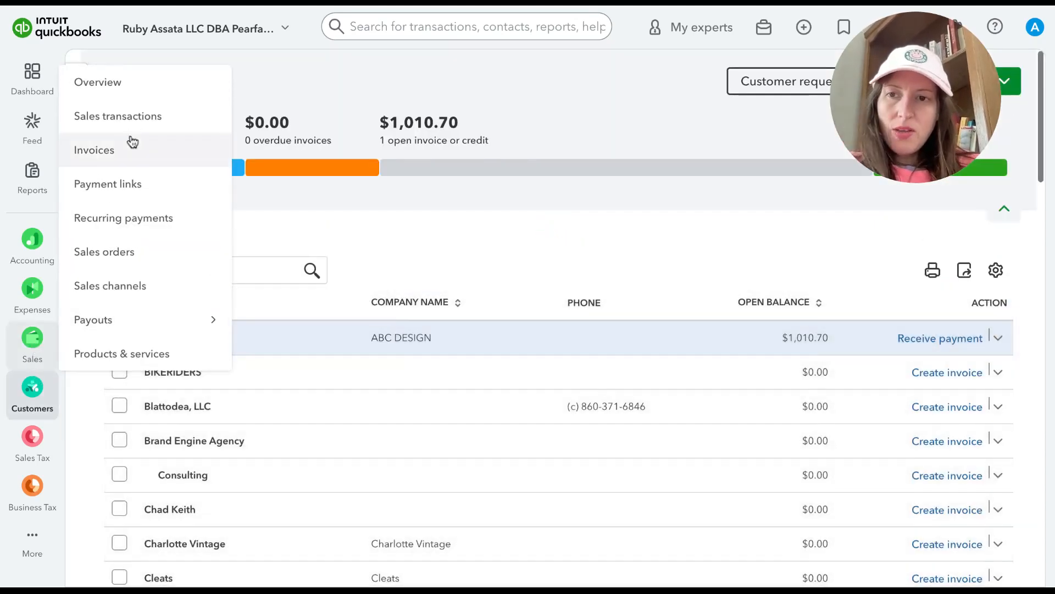
left_click(131, 143)
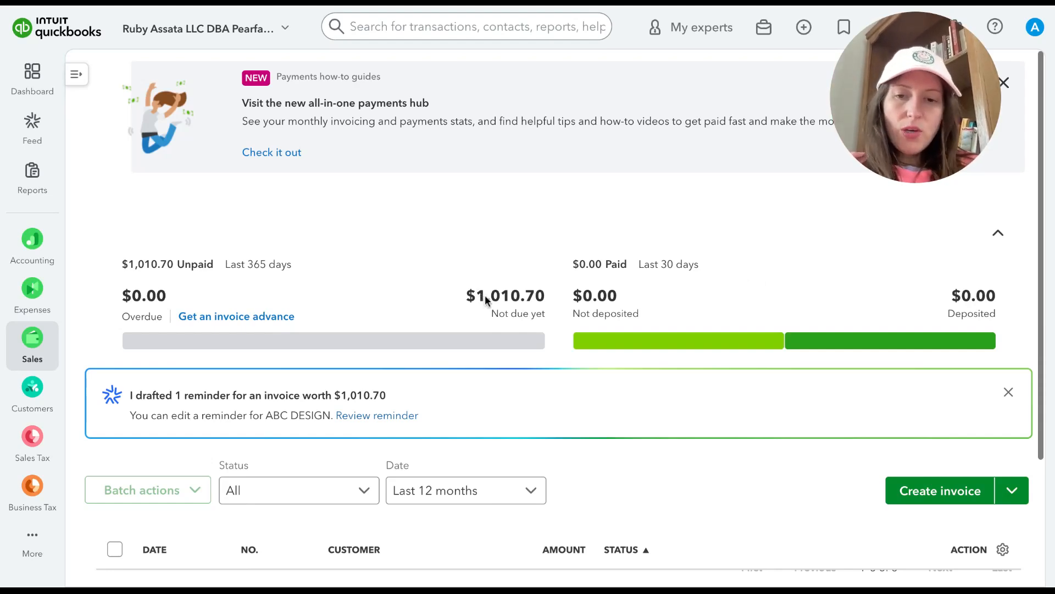
scroll(485, 300, "down", 3)
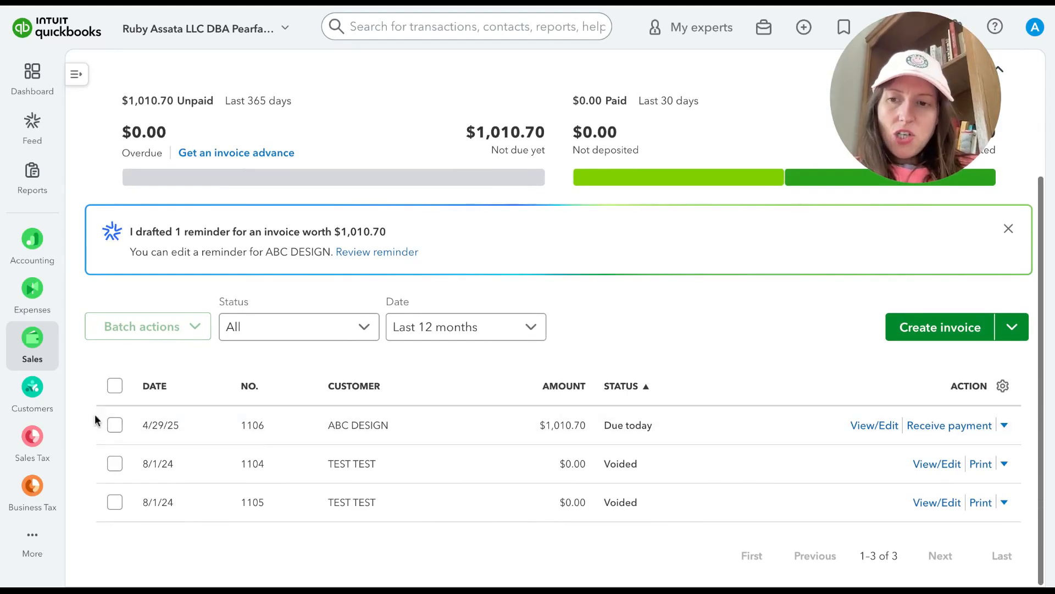
Step: Open the Recurring transactions list from the company settings and check its reminder list options
left_click_drag(912, 67, 442, 68)
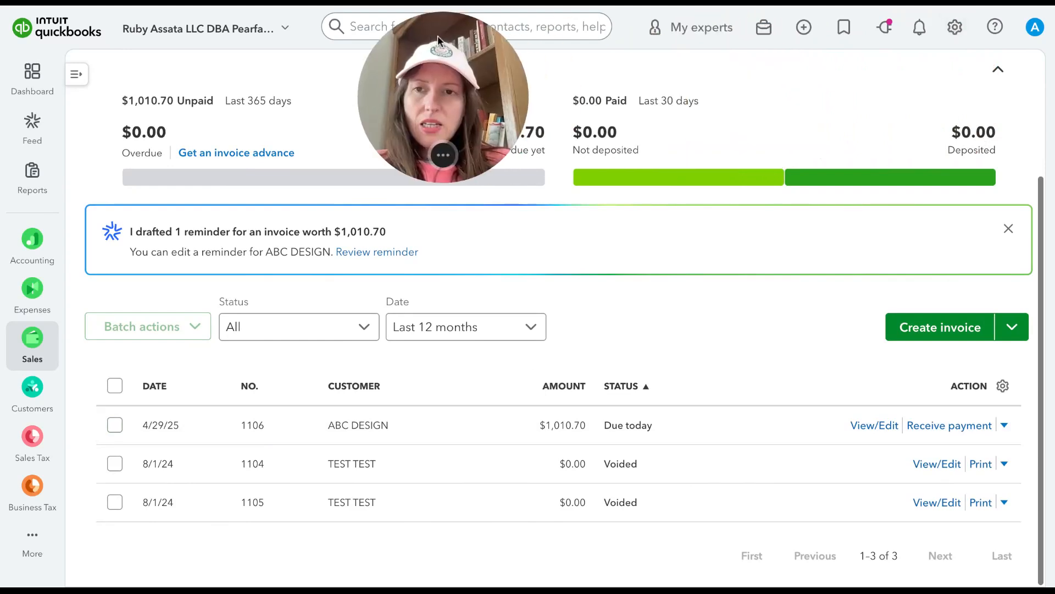
left_click(954, 28)
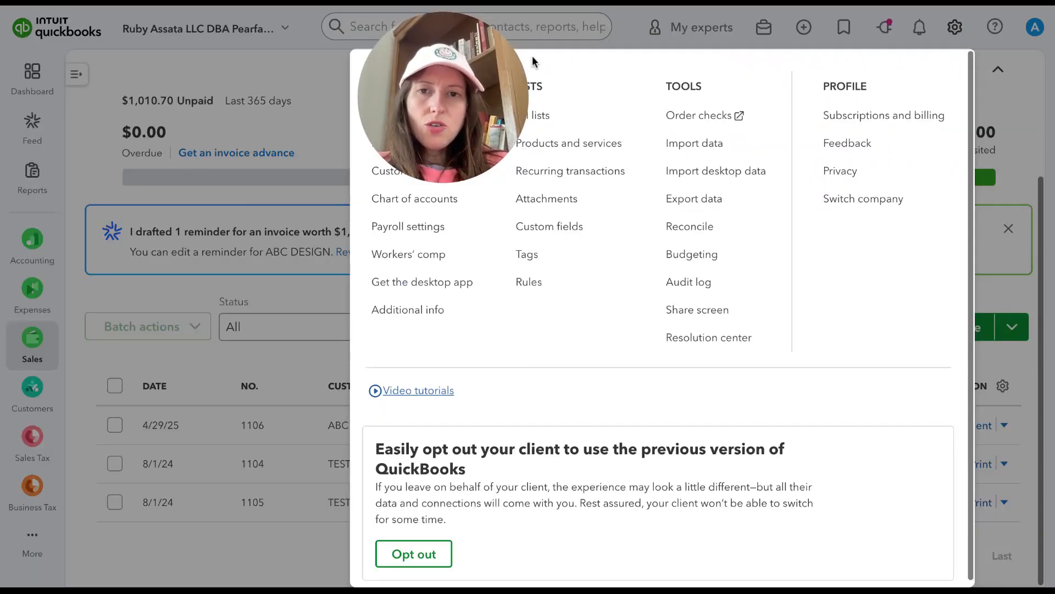
left_click_drag(441, 151, 214, 151)
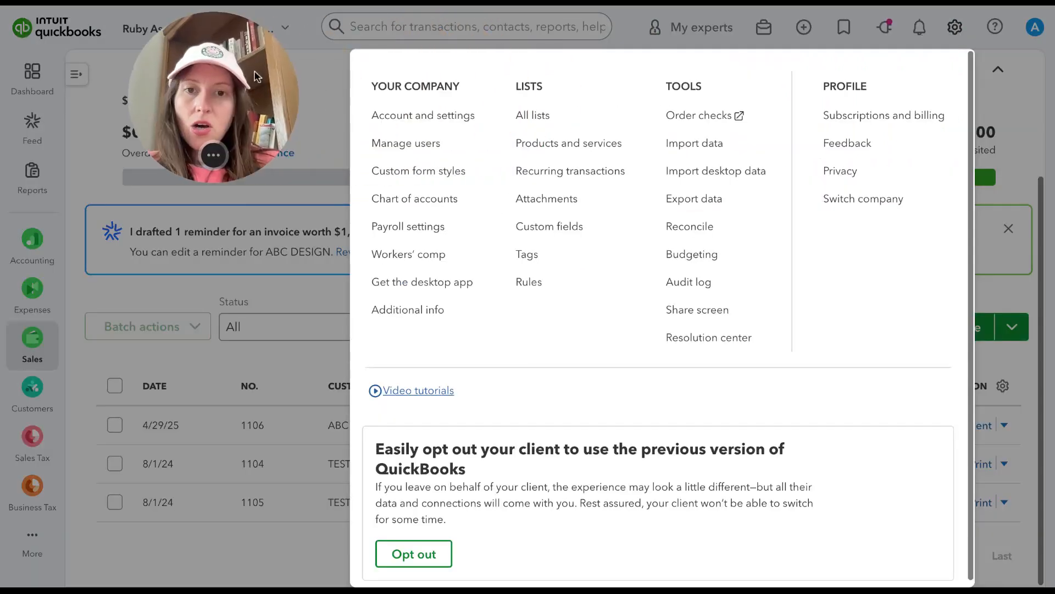
left_click(552, 177)
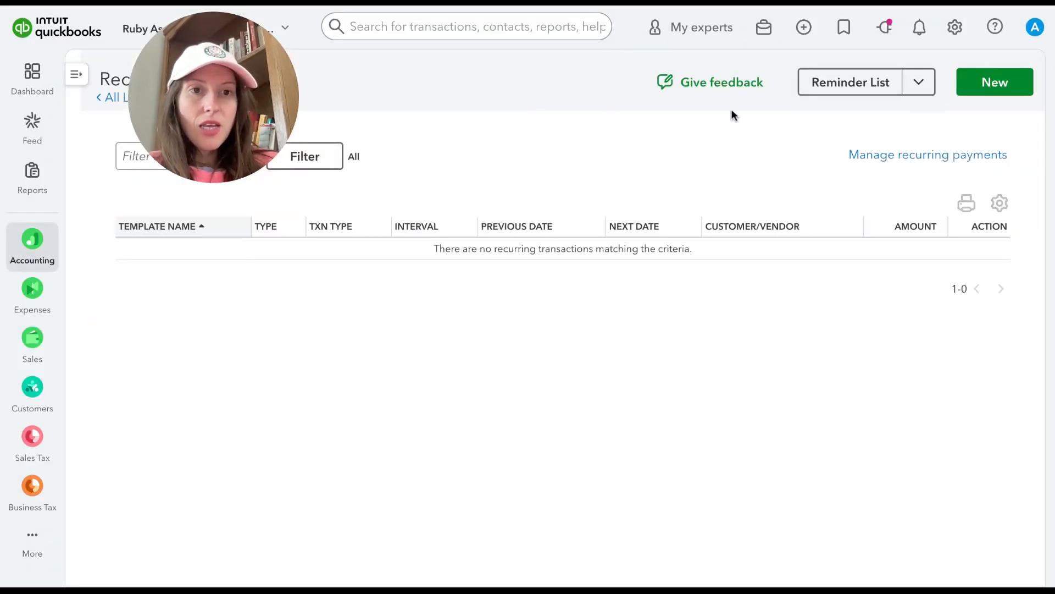
left_click(919, 83)
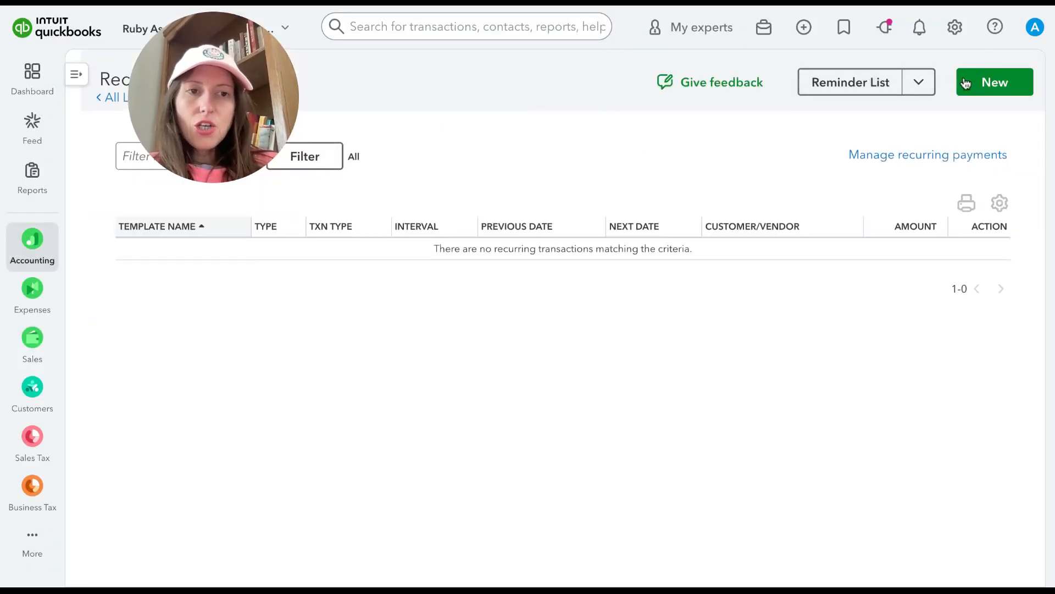
Step: Start a new recurring transaction template with Sales Receipt as the transaction type
left_click(995, 83)
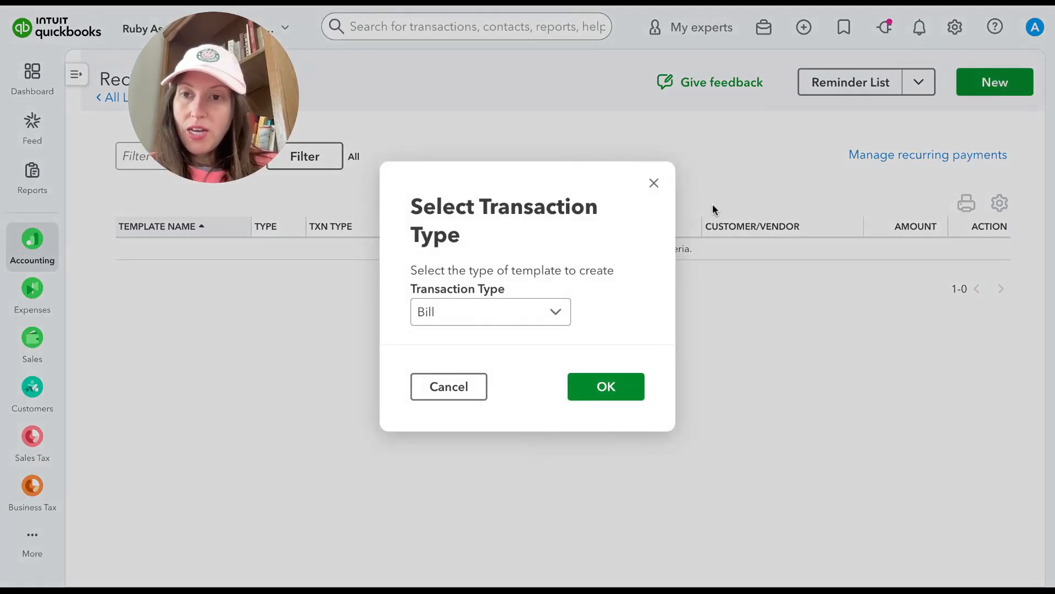
left_click(558, 310)
scroll(532, 423, "down", 2)
scroll(531, 424, "down", 2)
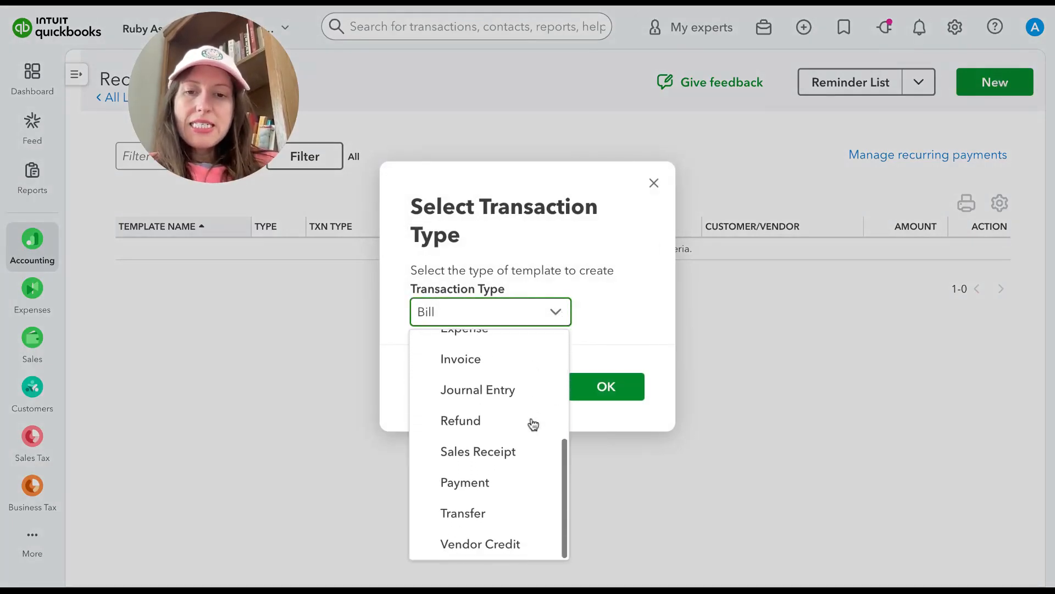
left_click(519, 451)
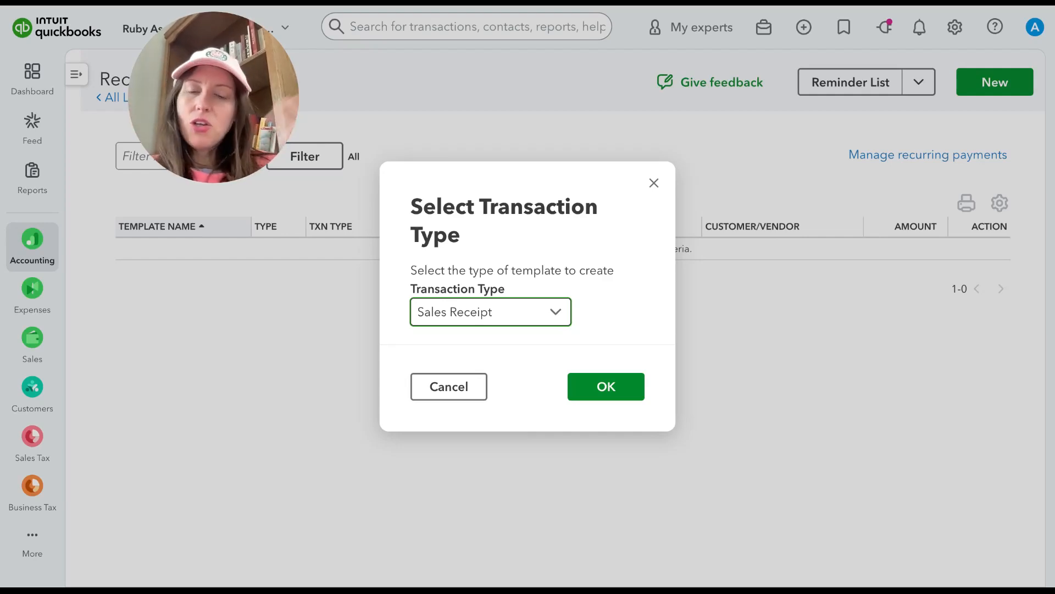
left_click(591, 376)
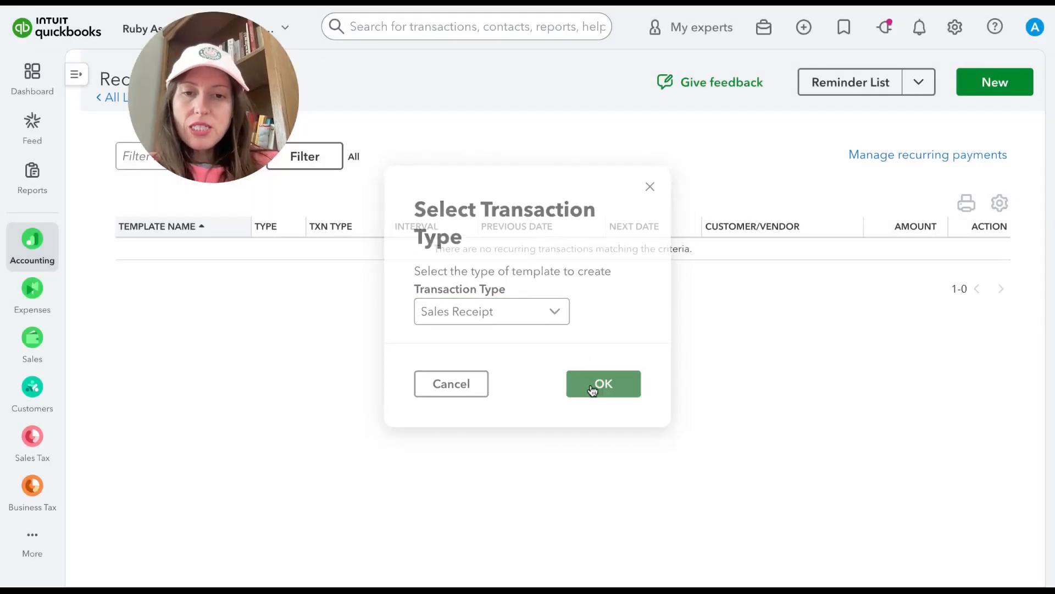
left_click_drag(200, 50, 935, 22)
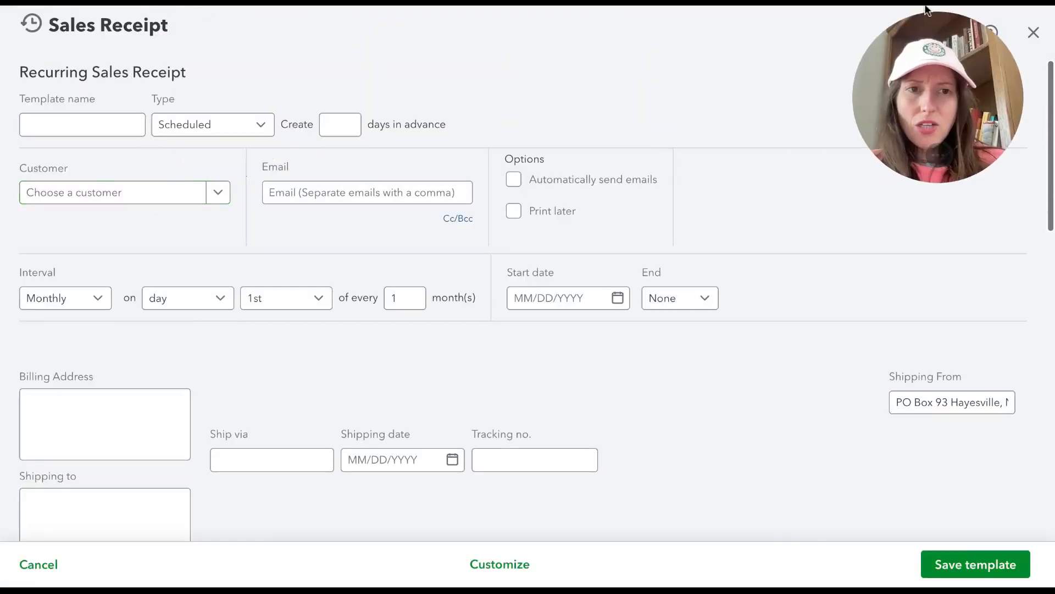
Step: Name the recurring template ABC DESIGN and choose ABC DESIGN as its customer
left_click(69, 116)
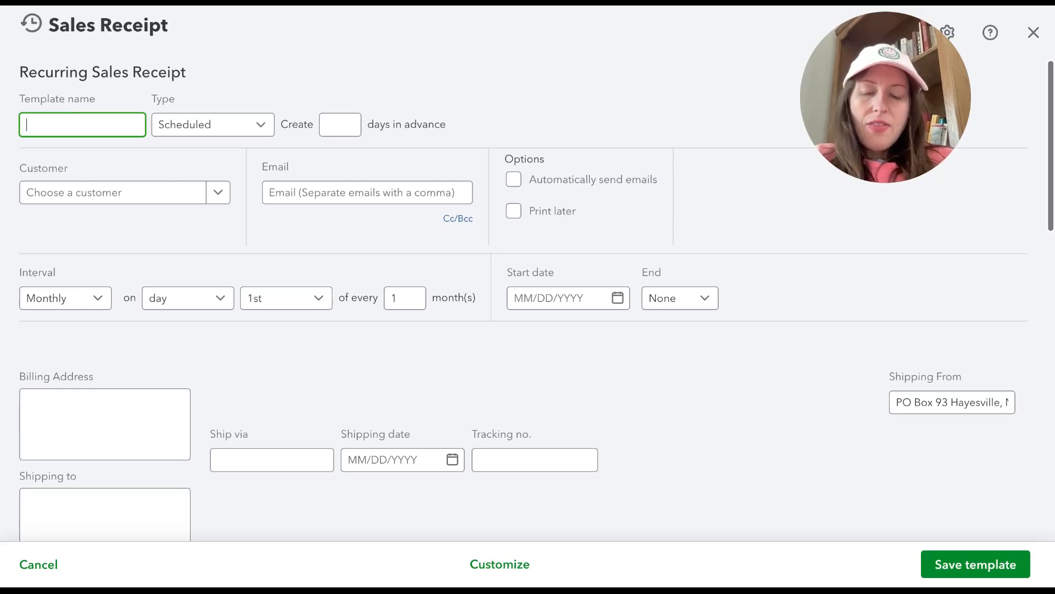
type("AB")
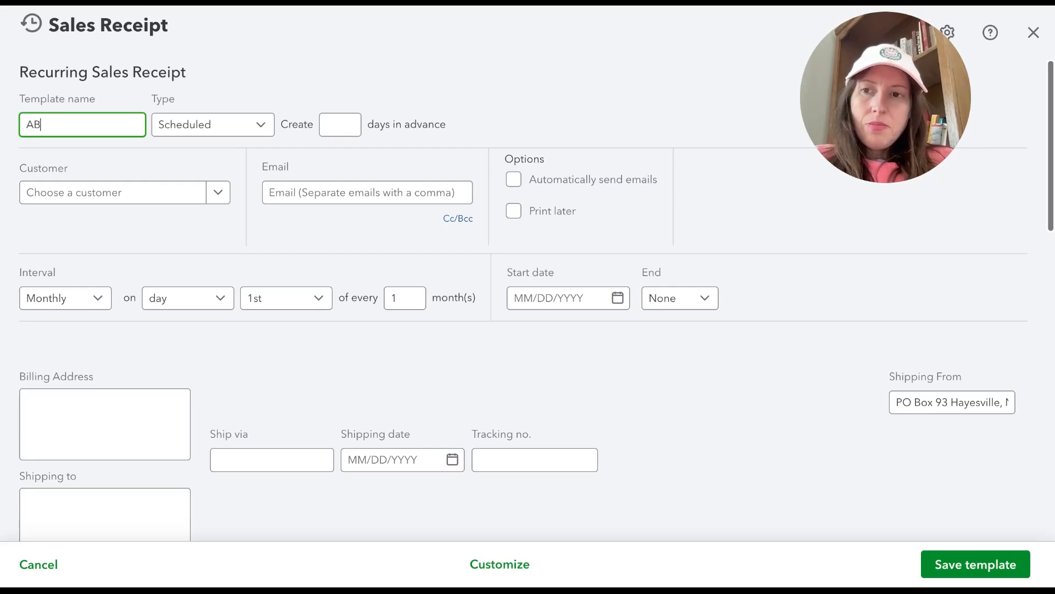
type("C DESIGN")
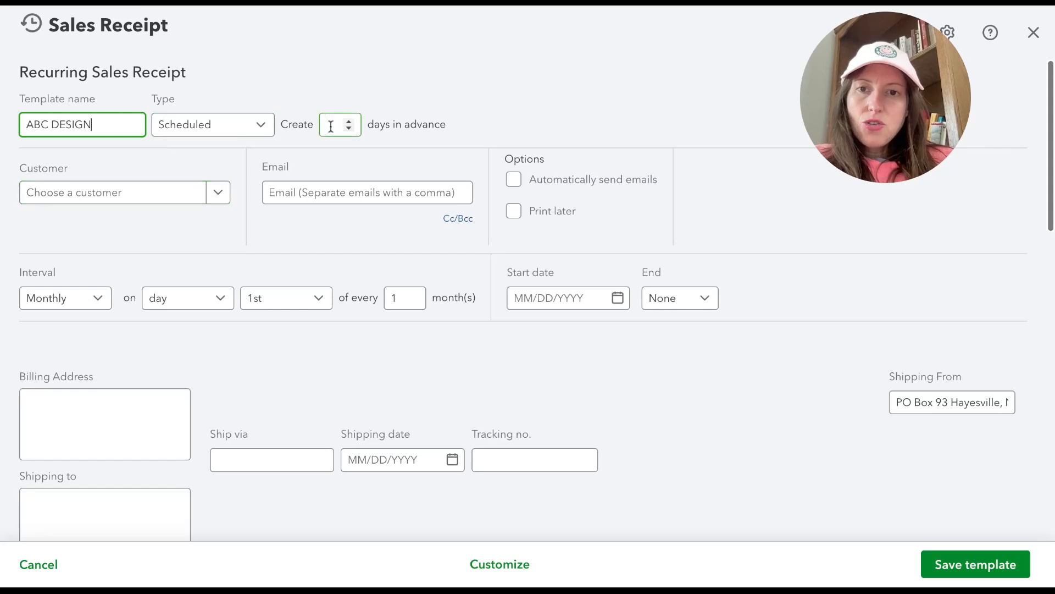
left_click(222, 192)
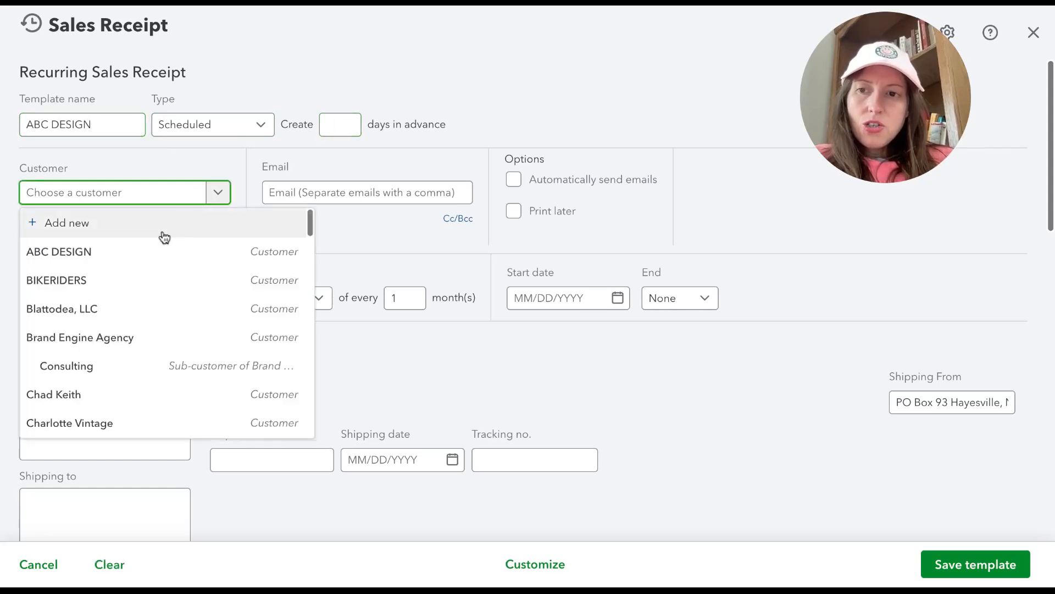
left_click(156, 251)
left_click(270, 202)
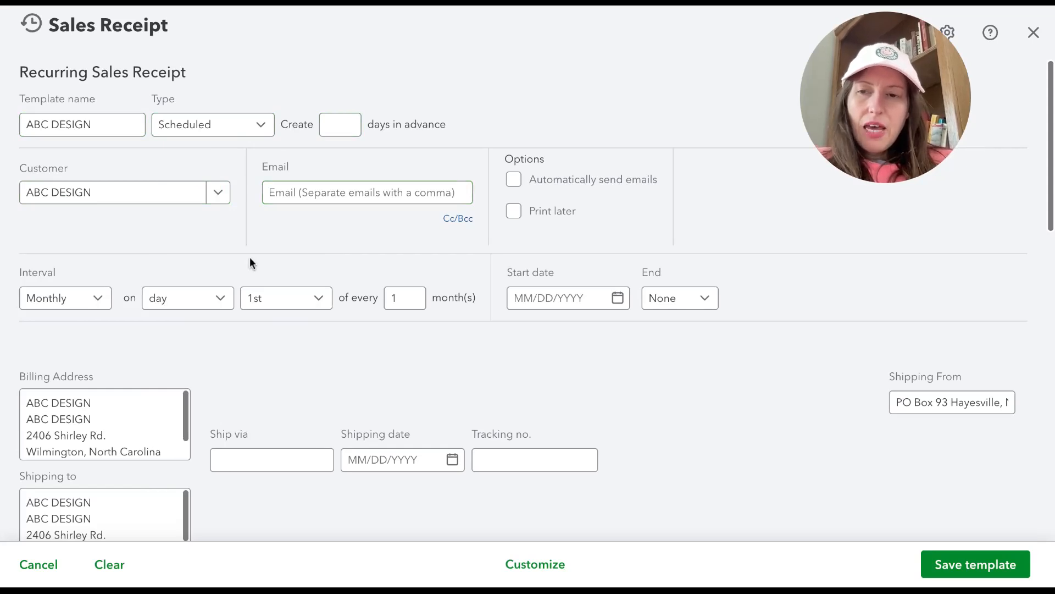
Step: Set the start date of the monthly recurring schedule to 05/01/2025
scroll(250, 261, "down", 1)
left_click(85, 275)
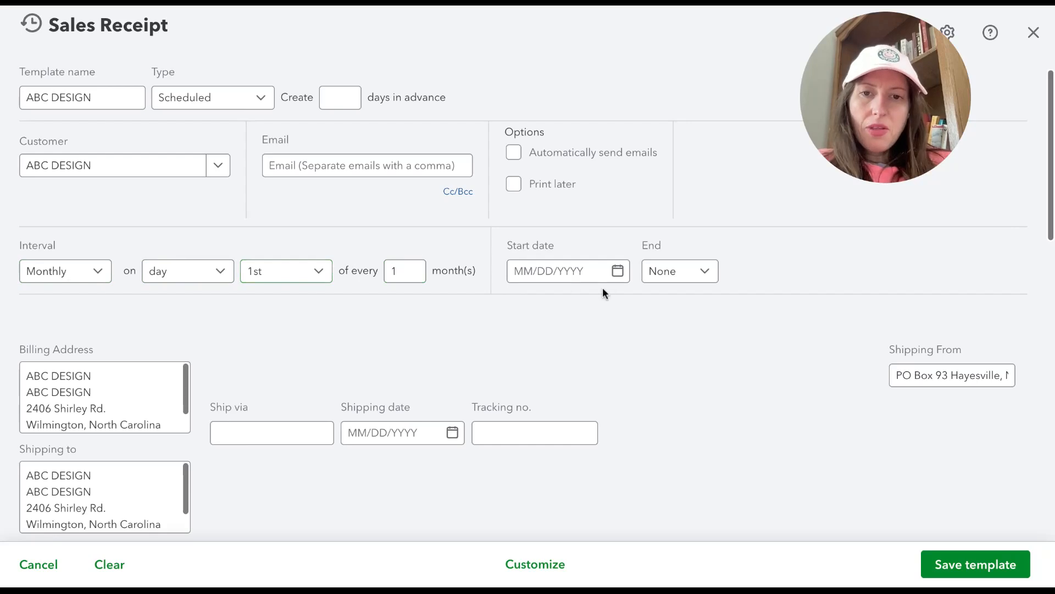
left_click(617, 270)
left_click(678, 314)
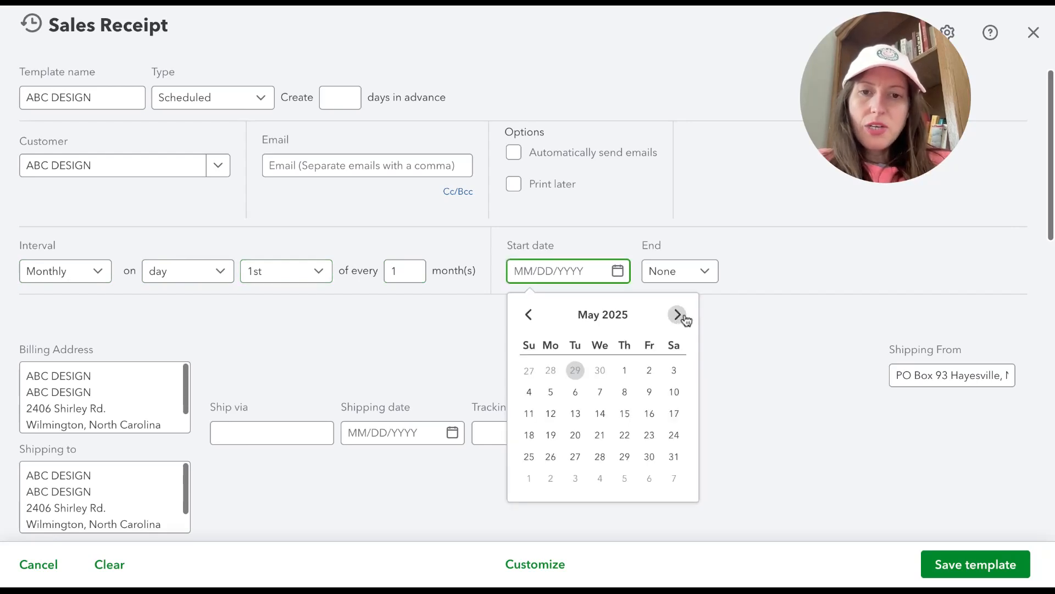
left_click(624, 370)
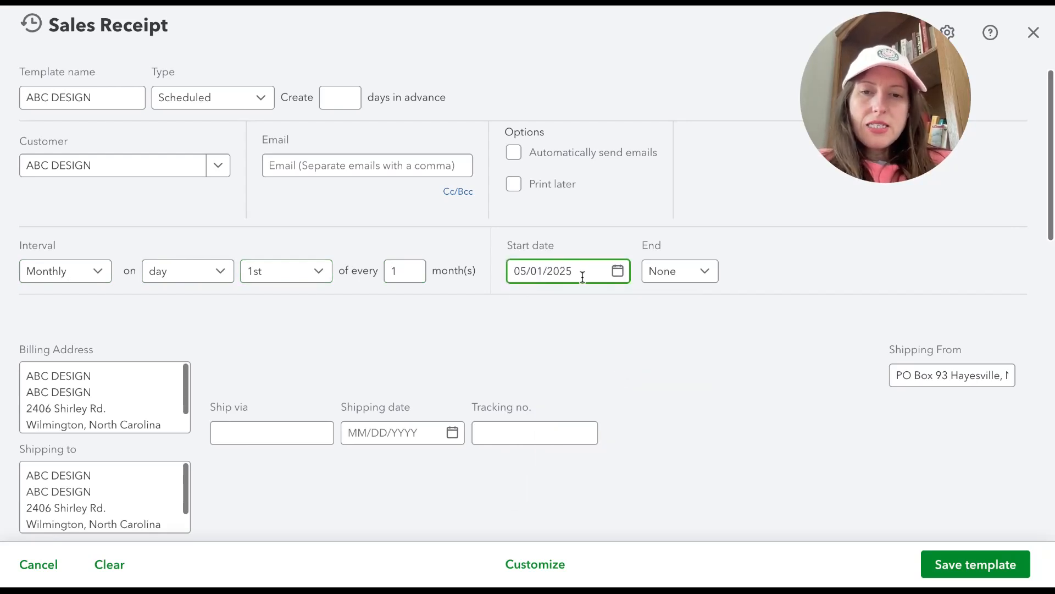
Step: Set the recurring schedule to end after 4 occurrences
left_click(714, 280)
left_click(704, 366)
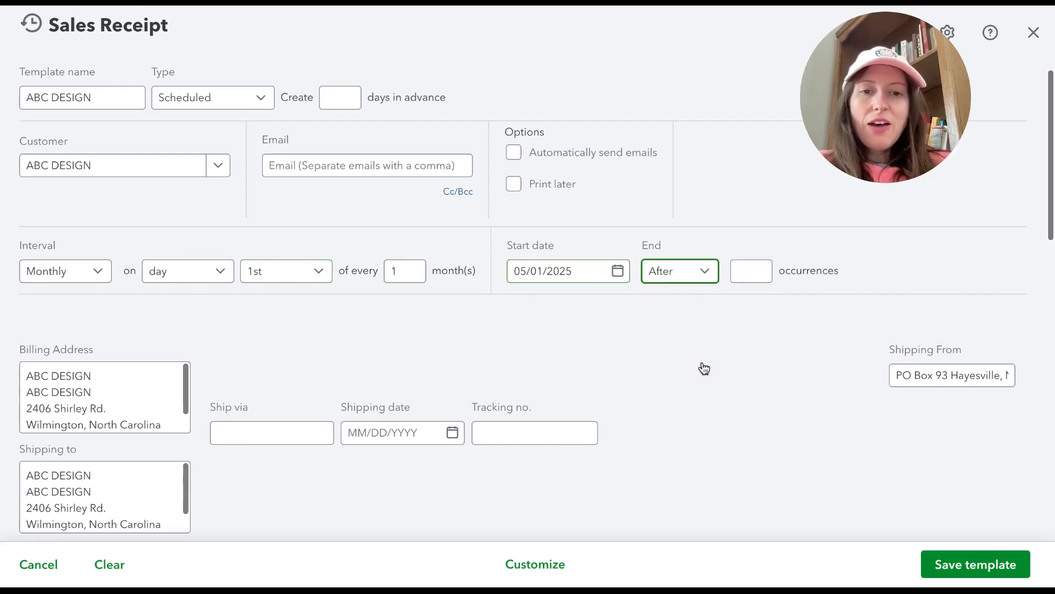
left_click(747, 275)
type("4")
left_click(789, 319)
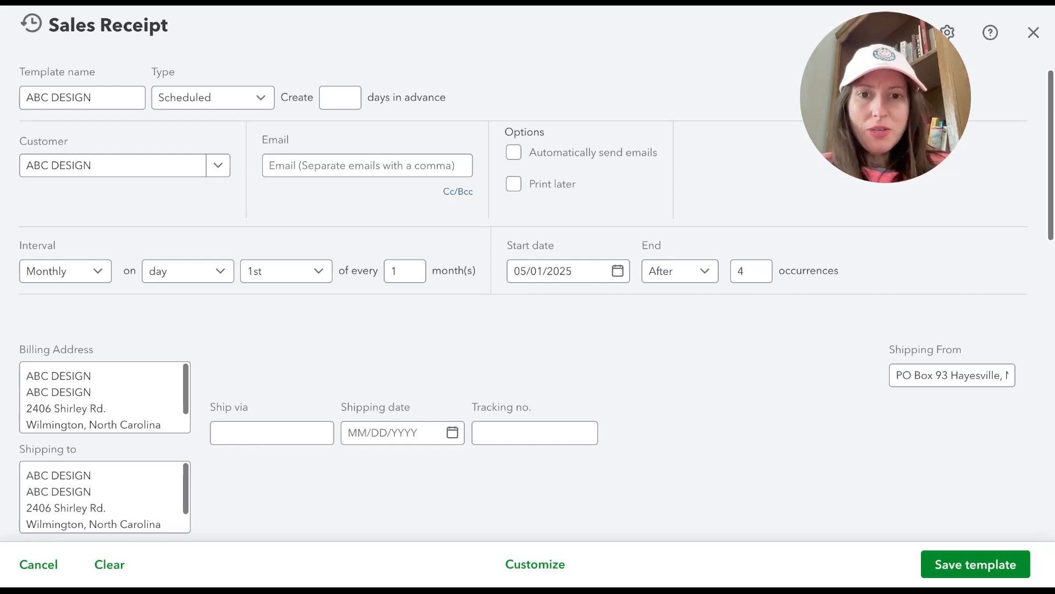
Step: Add the Graphic Design service to the first line of the recurring sales receipt
scroll(568, 396, "down", 3)
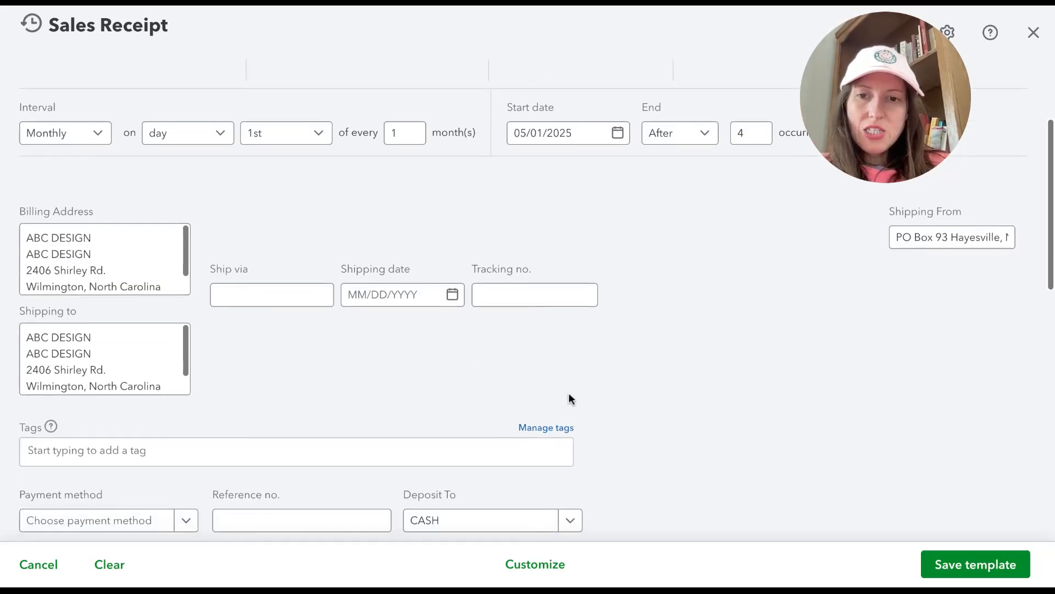
scroll(447, 358, "down", 3)
scroll(94, 381, "down", 1)
left_click(102, 426)
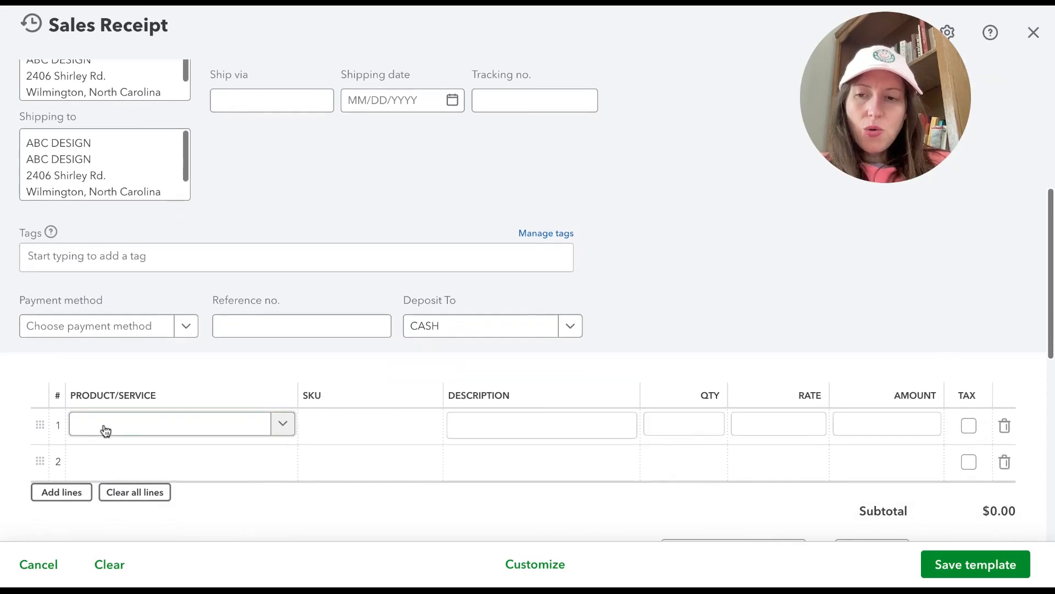
type("gra")
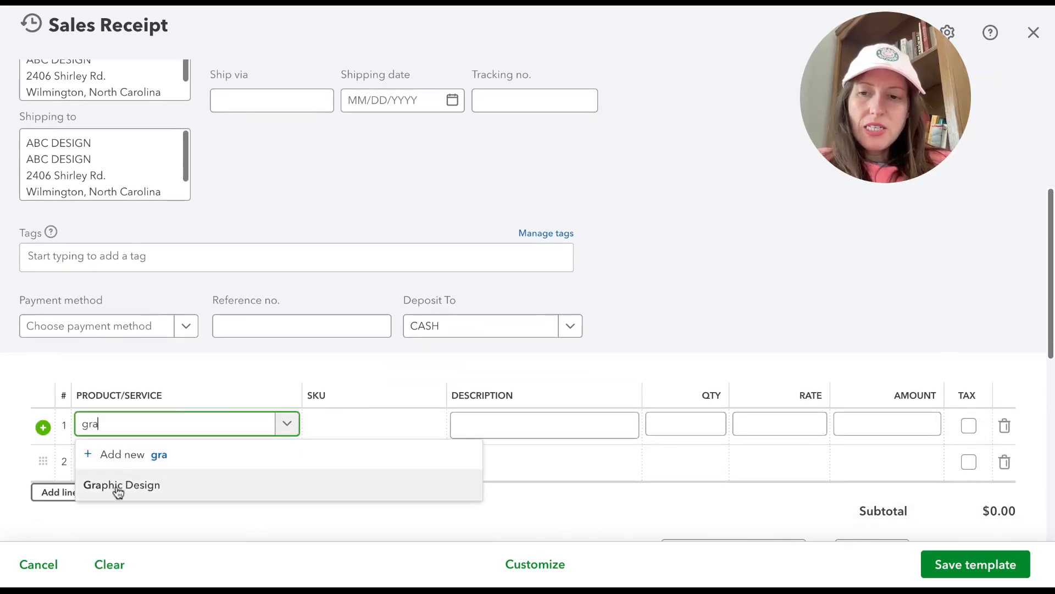
left_click(115, 490)
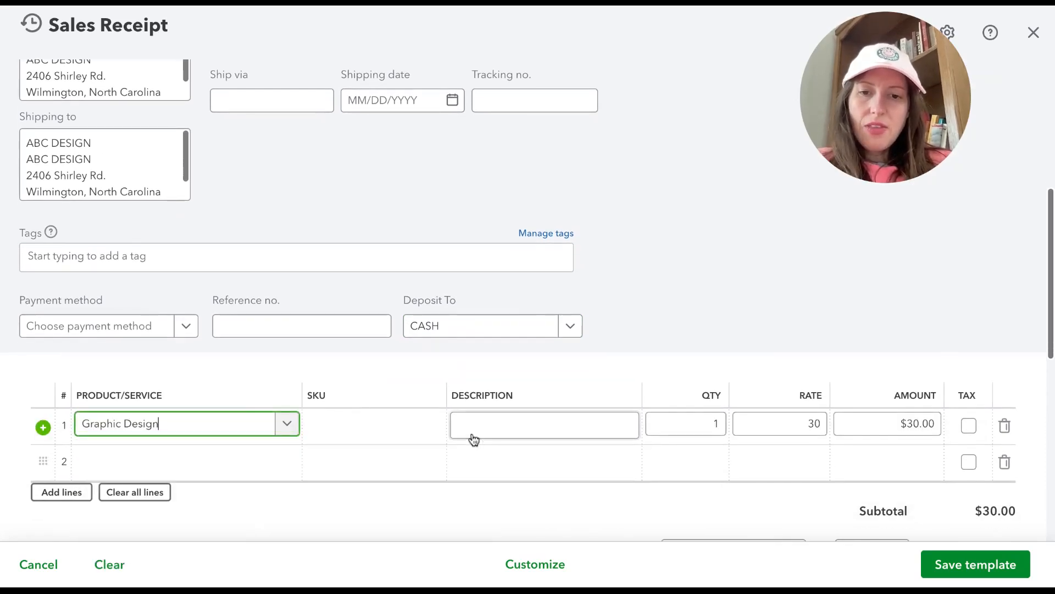
Step: Enter the description "retainer" and a rate of 400 on the Graphic Design line
left_click(611, 424)
type("retainer")
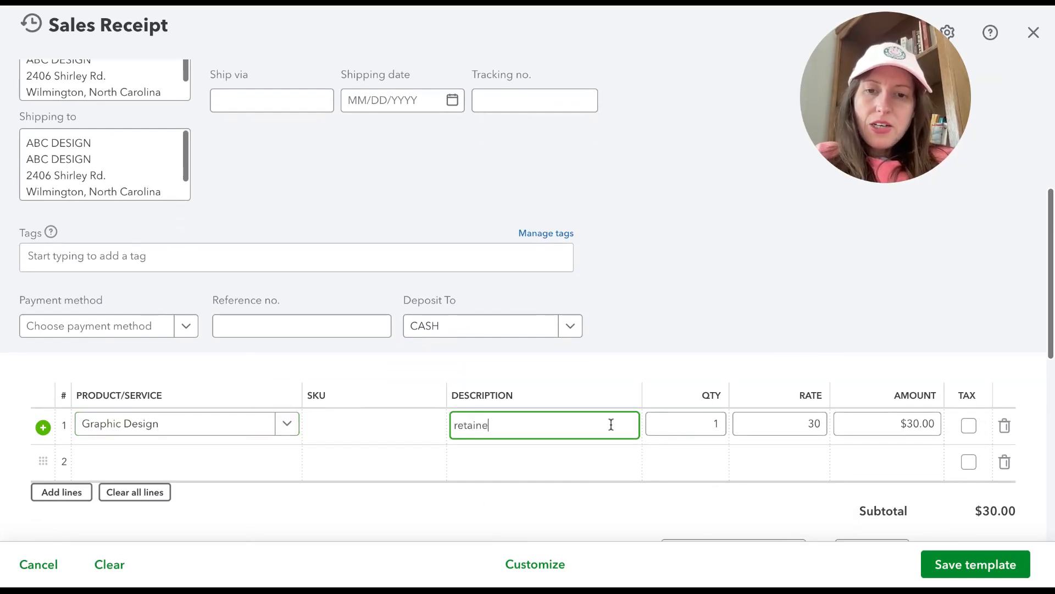
key("Tab")
key("Tab")
key("Tab")
type("400")
left_click(641, 378)
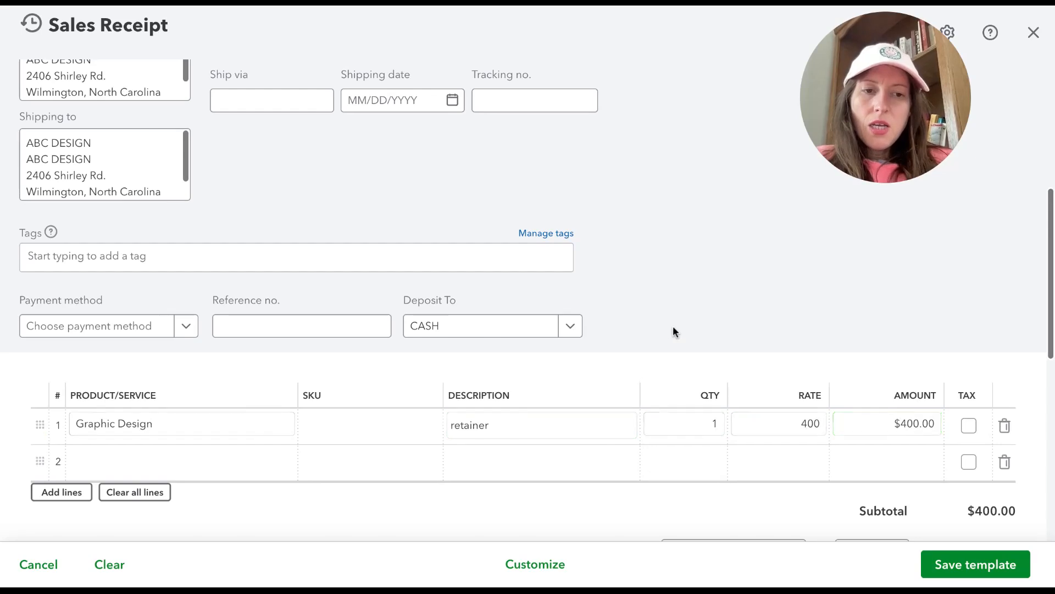
Step: Set the payment method to QuickBooks Payments-Bank and the deposit account to WELLS FARGO
left_click(175, 326)
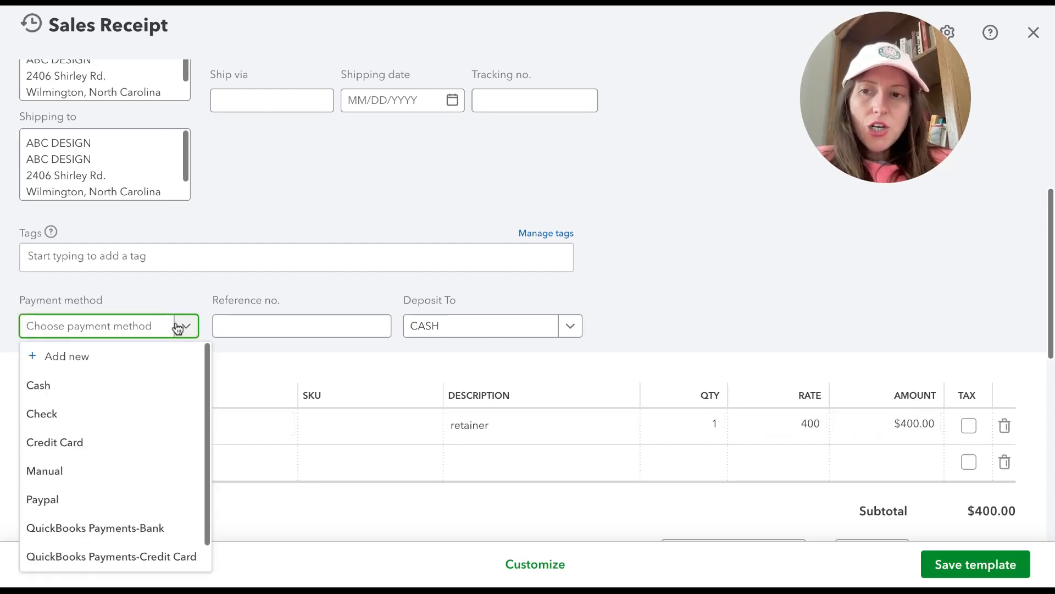
scroll(165, 469, "down", 1)
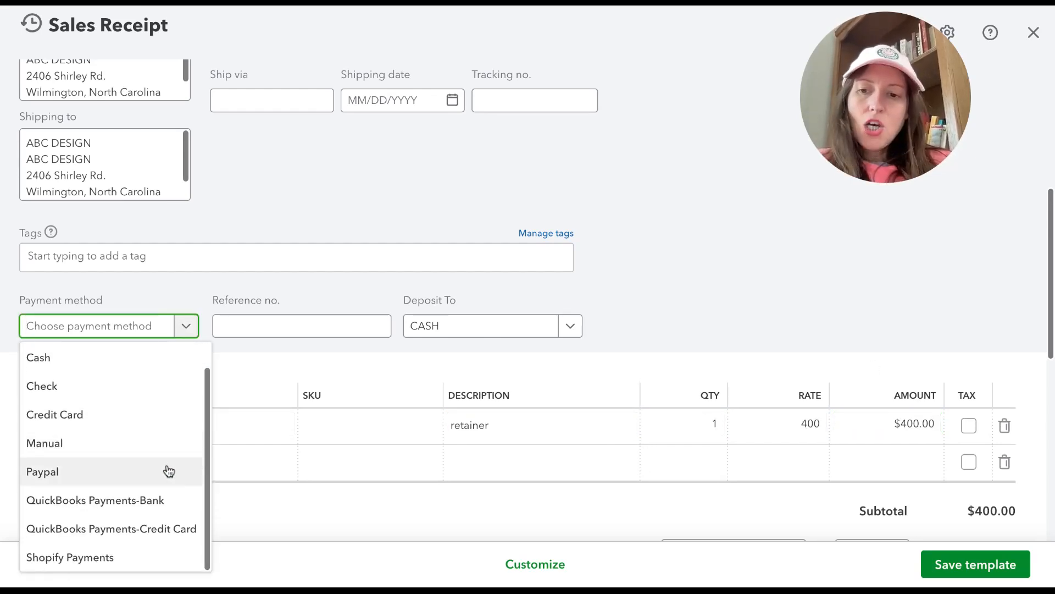
left_click(66, 503)
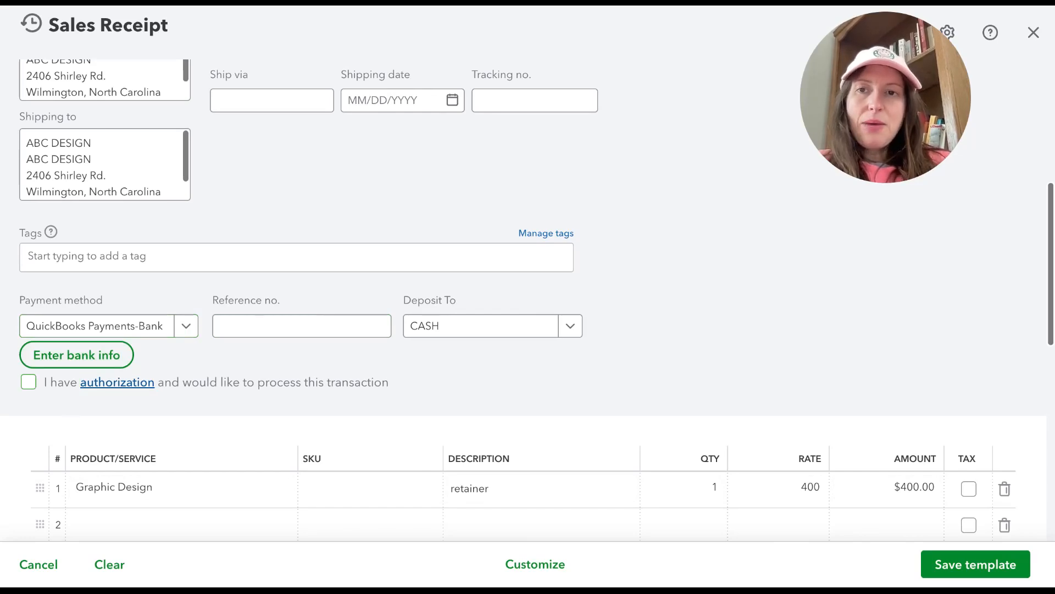
left_click(118, 382)
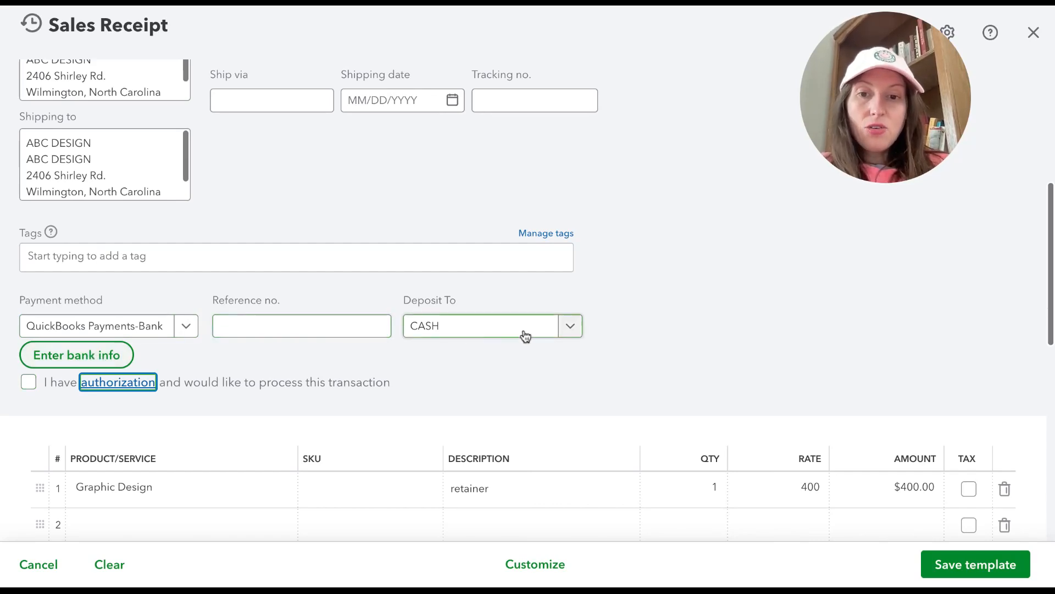
left_click(570, 326)
left_click(537, 412)
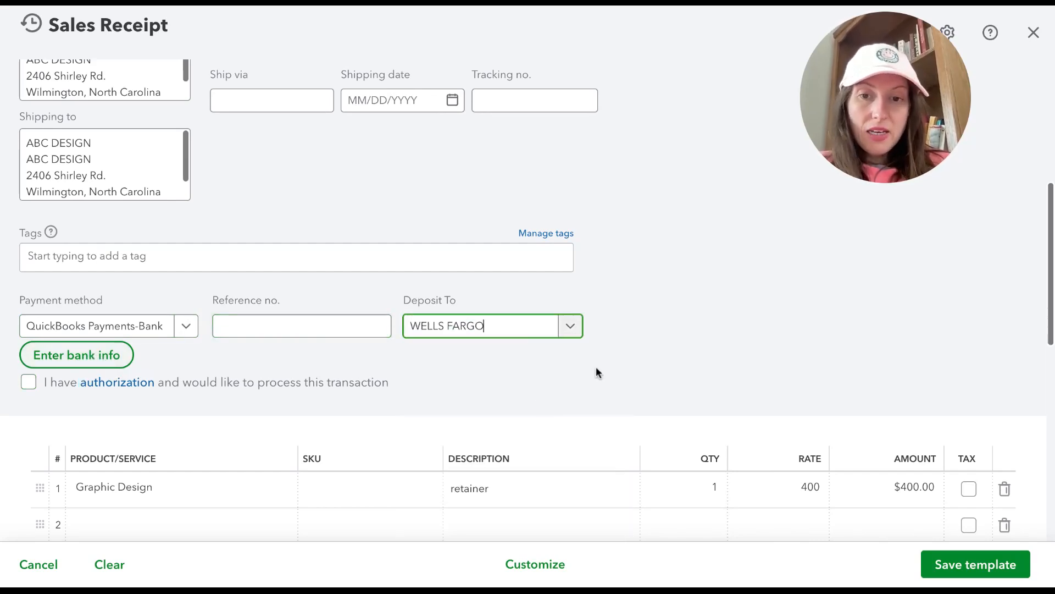
Step: Check the remaining sales receipt fields and totals, and save the recurring template
scroll(596, 367, "down", 4)
scroll(596, 372, "down", 4)
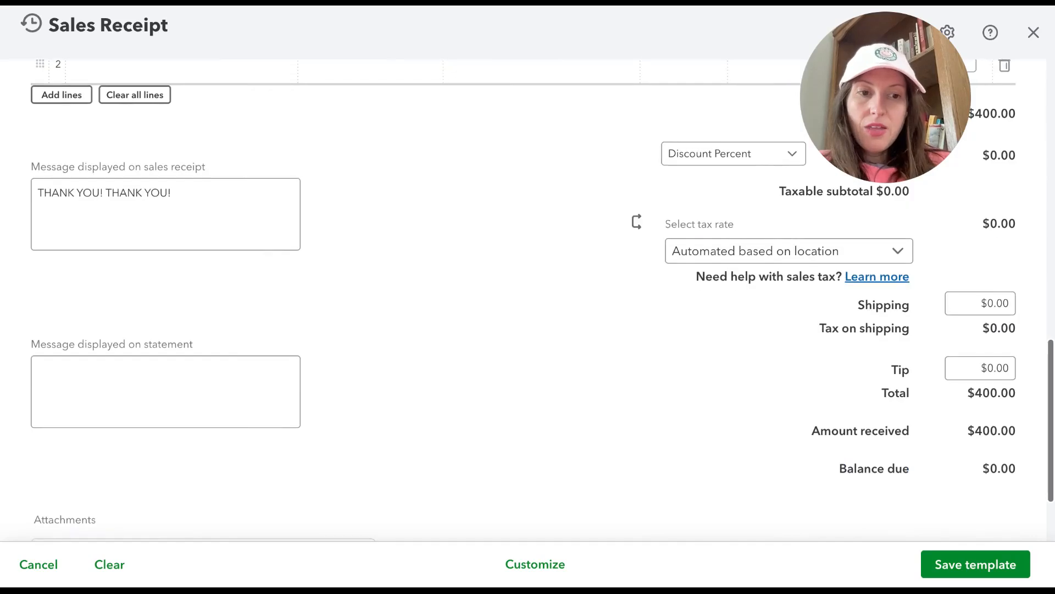
scroll(595, 372, "up", 6)
left_click(594, 390)
scroll(518, 424, "down", 6)
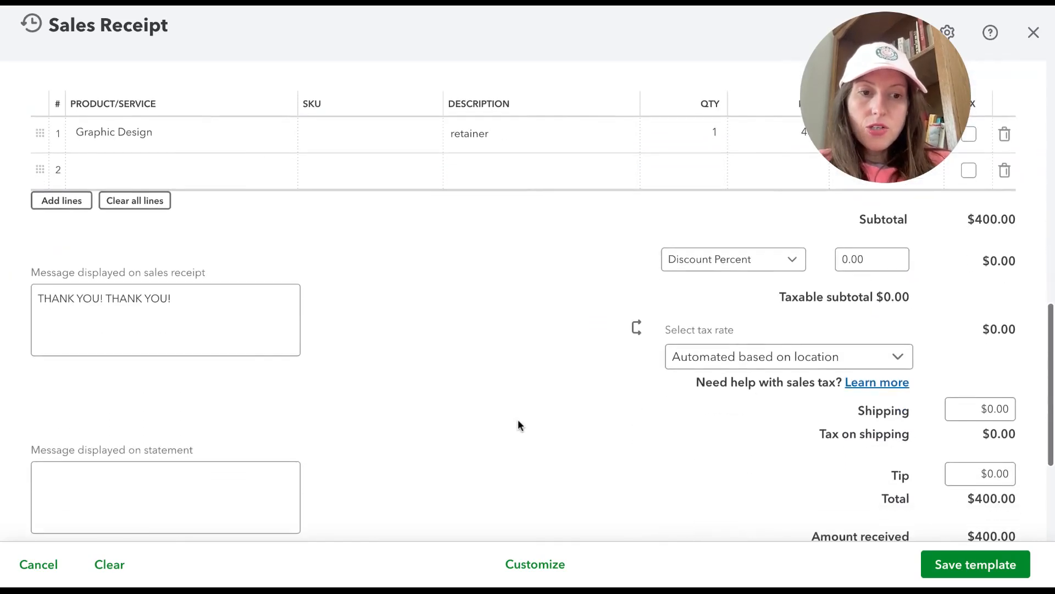
scroll(931, 459, "up", 2)
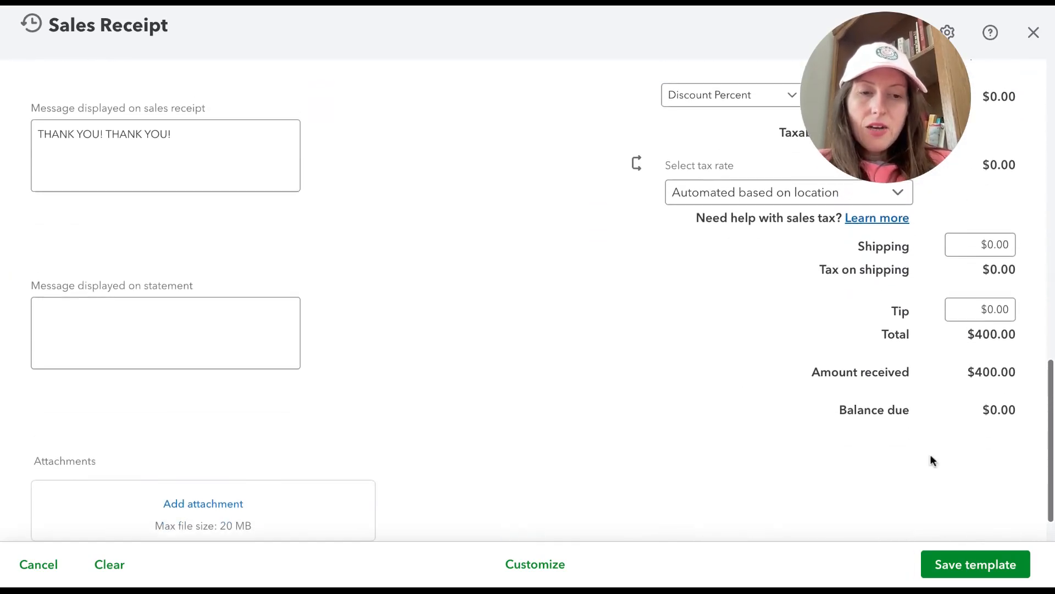
left_click(959, 562)
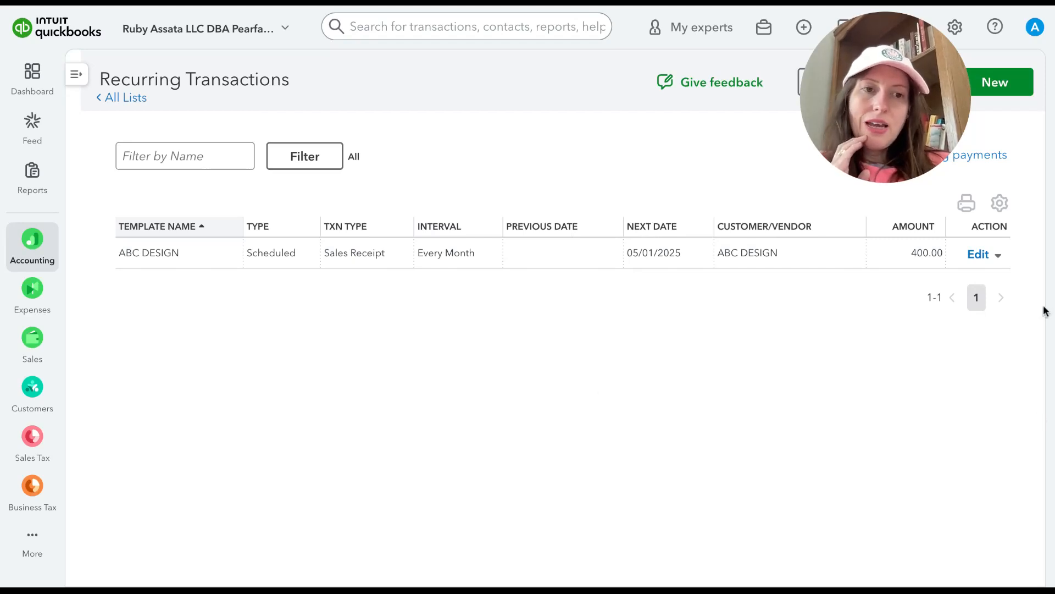
left_click_drag(919, 143, 829, 144)
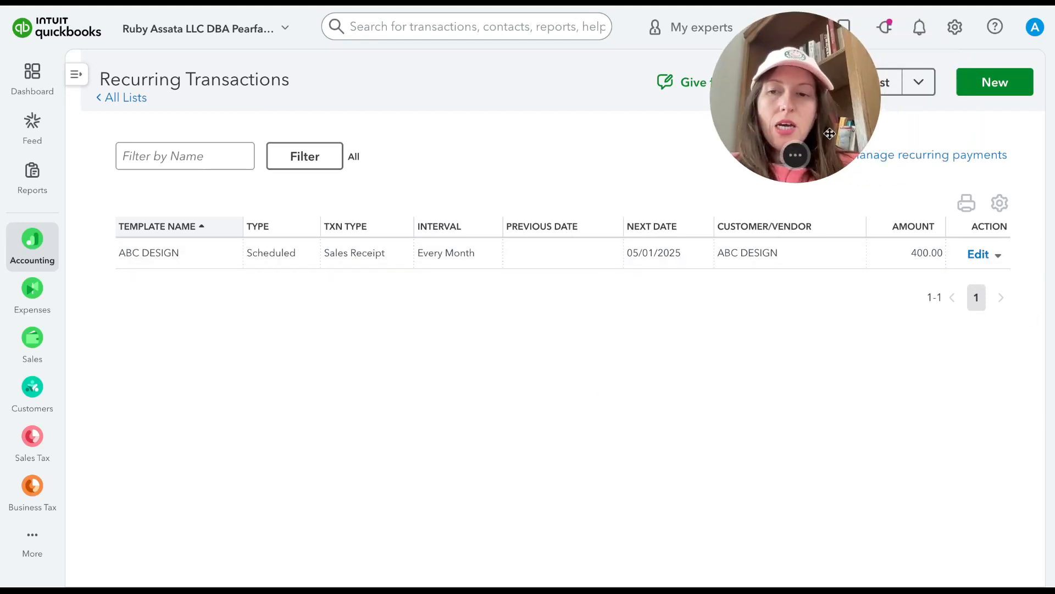